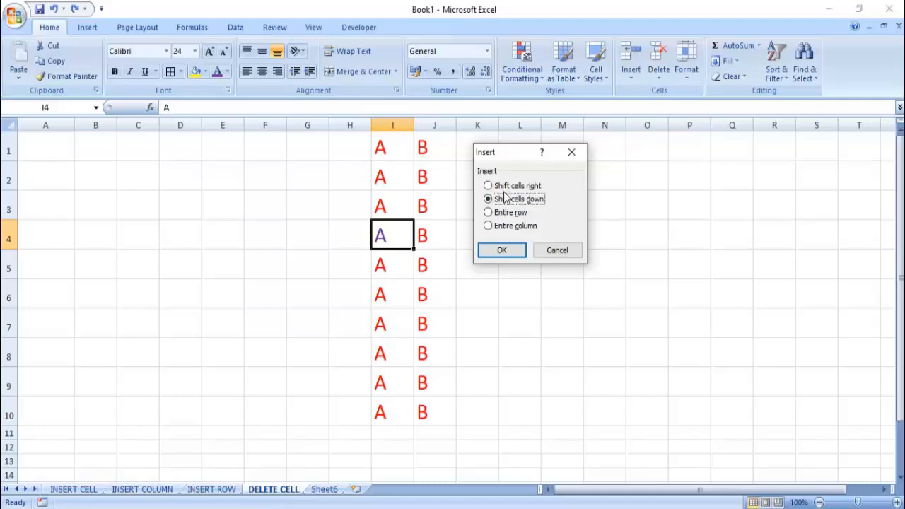
Insert a blank cell at I4, shifting the existing cells in that column down.
left_click(494, 254)
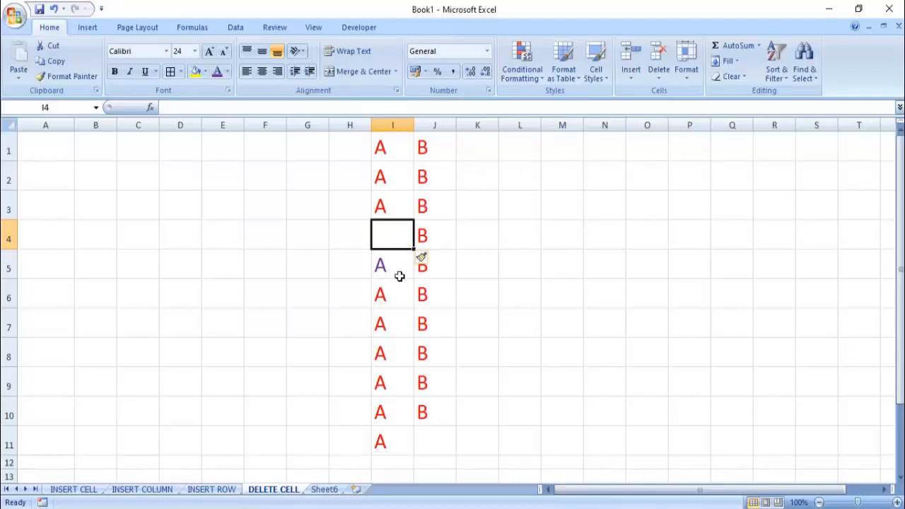
right_click(394, 238)
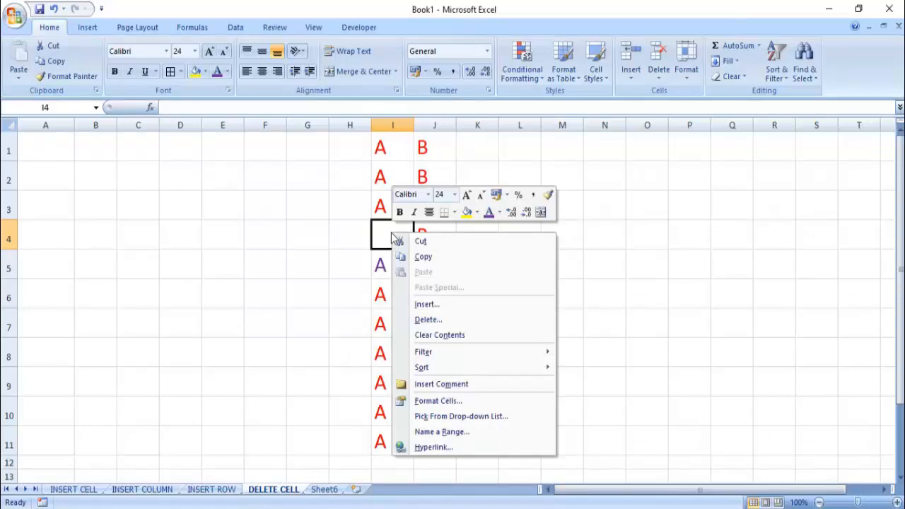
left_click(424, 305)
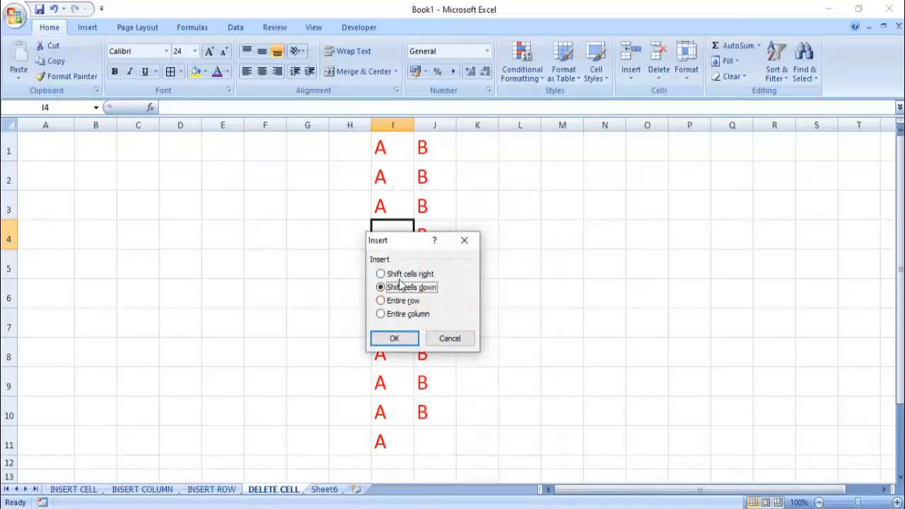
key("Return")
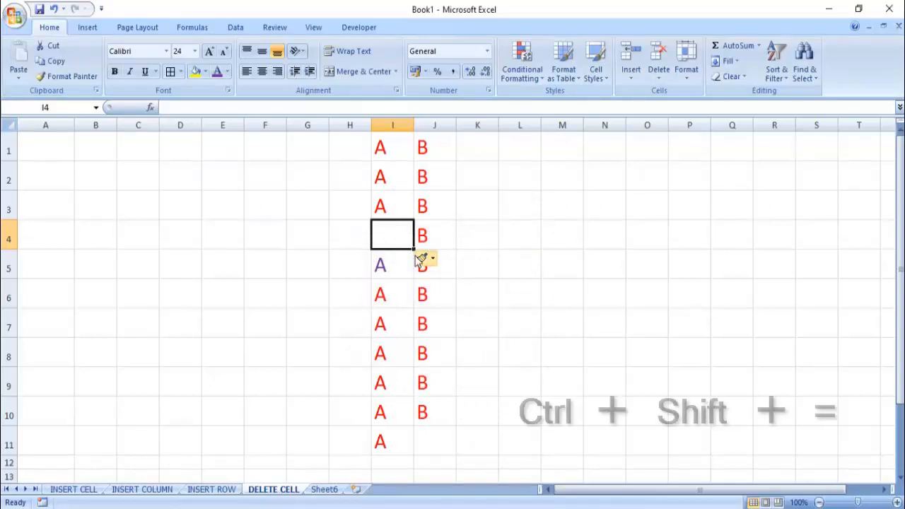
key("ctrl+shift+equal")
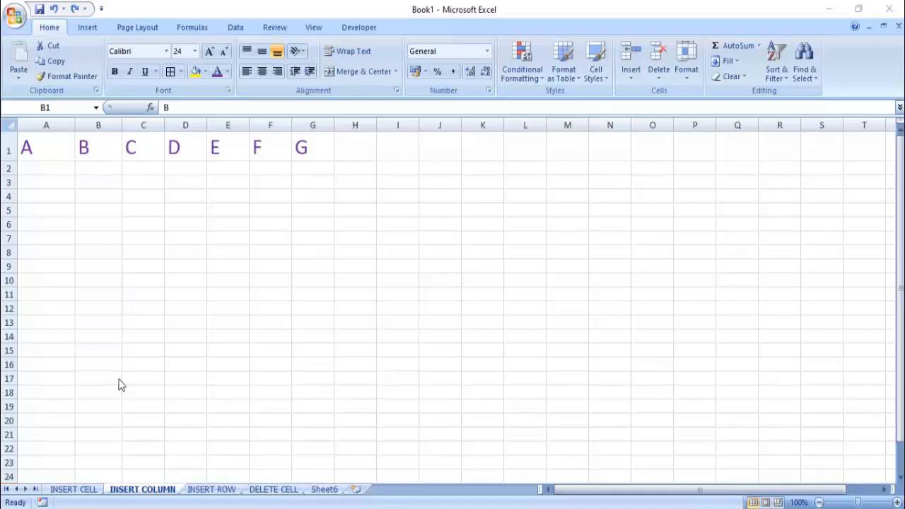
Insert two blank columns before column B on the INSERT COLUMN sheet, between the letters A and B.
left_click(114, 130)
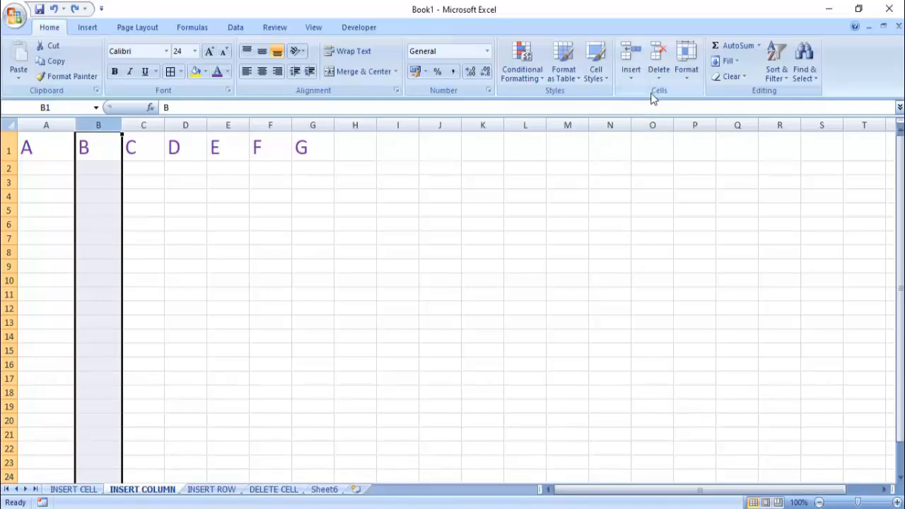
left_click(635, 77)
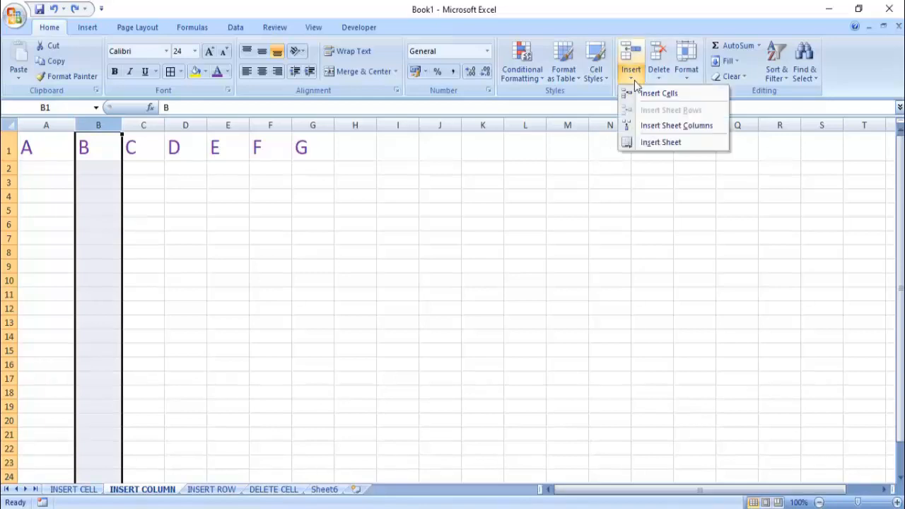
left_click(643, 130)
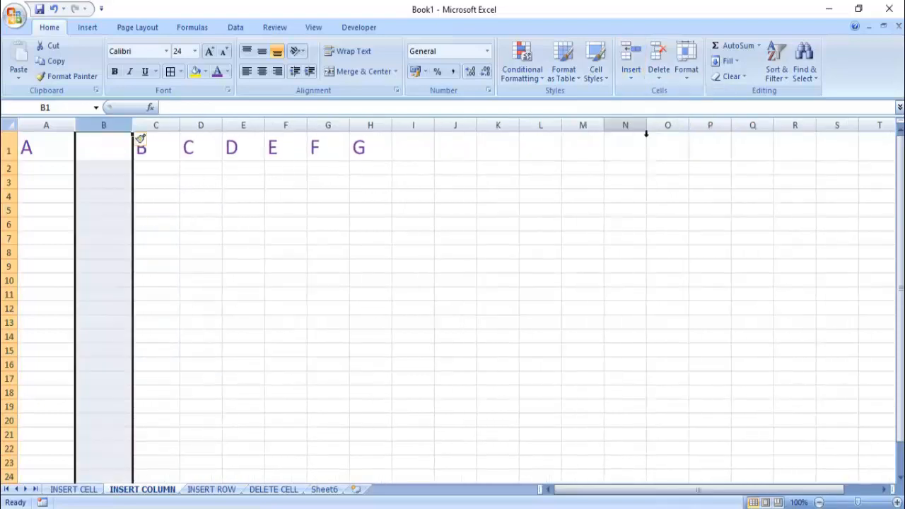
right_click(94, 234)
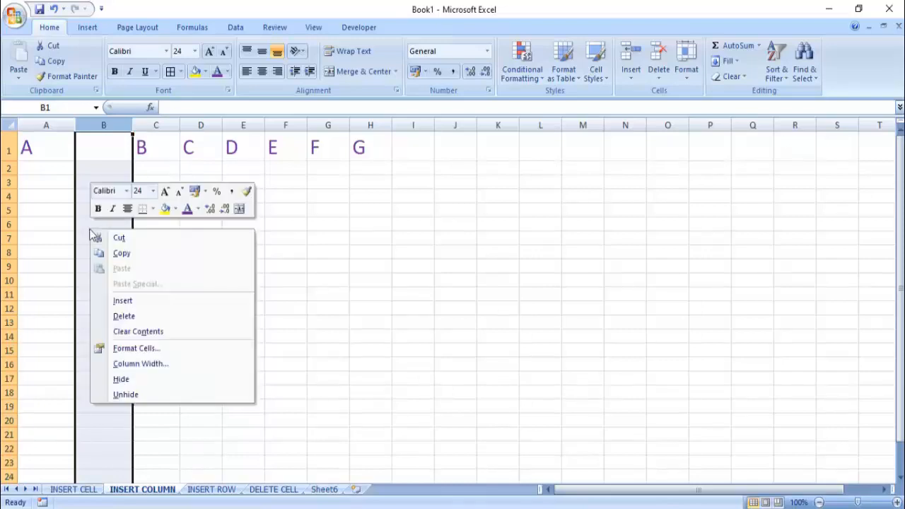
left_click(137, 302)
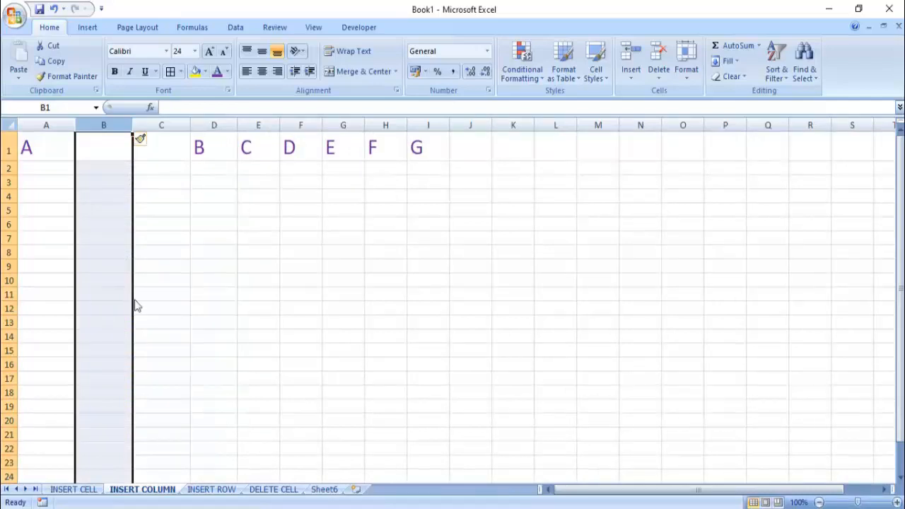
key("ctrl+KP_Add")
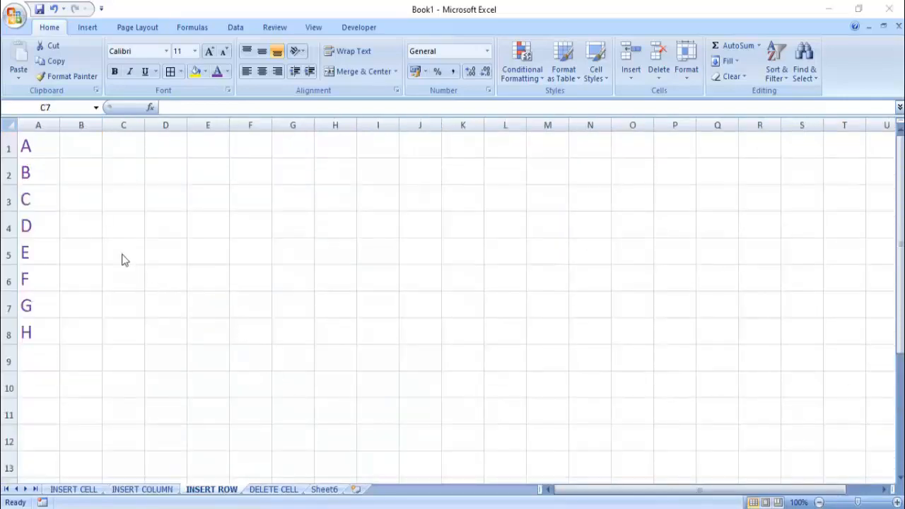
Insert two blank rows above row 3 on the INSERT ROW sheet, between the letters B and C.
left_click(9, 207)
left_click(12, 205)
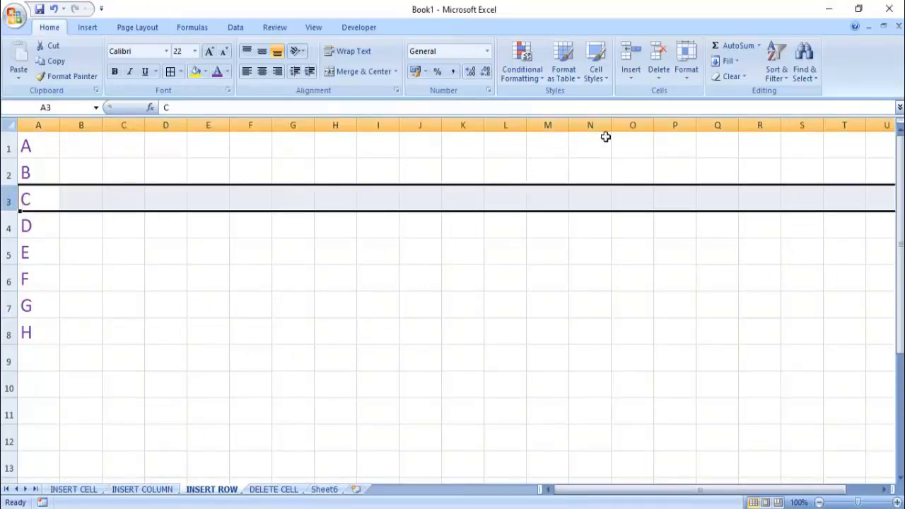
left_click(642, 88)
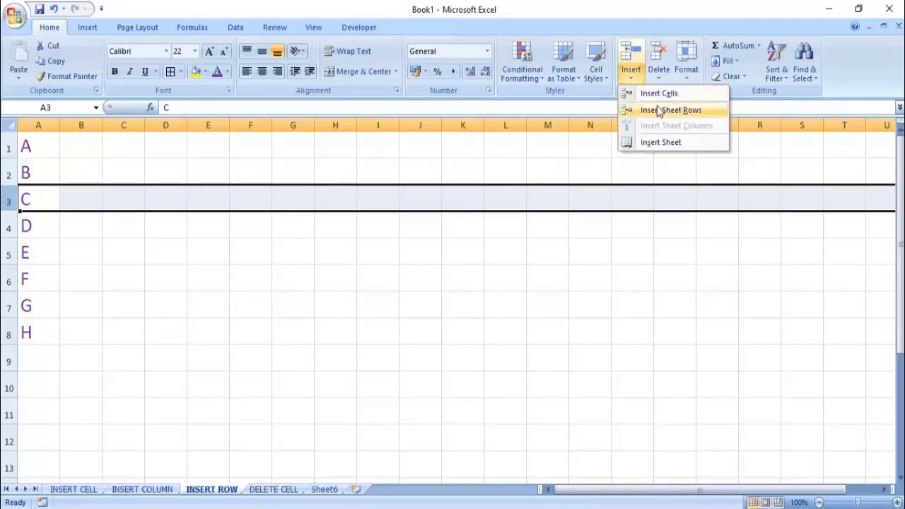
left_click(659, 111)
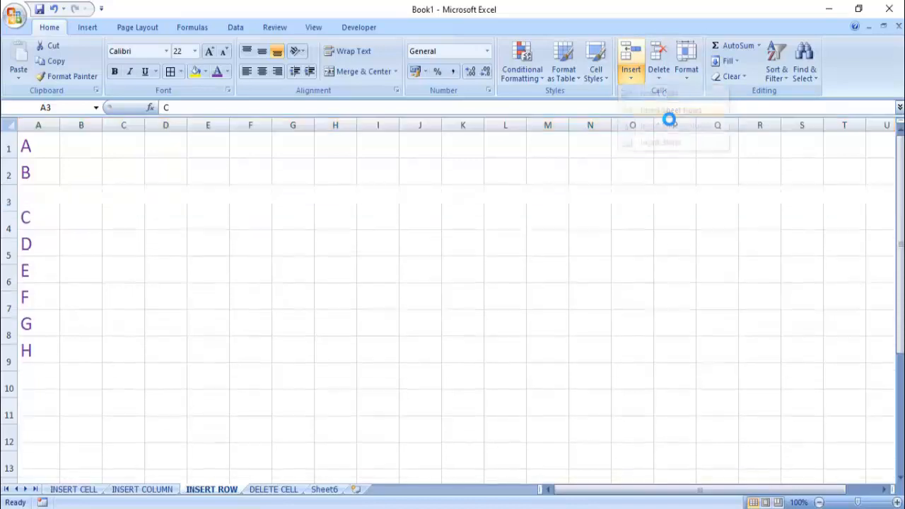
right_click(68, 205)
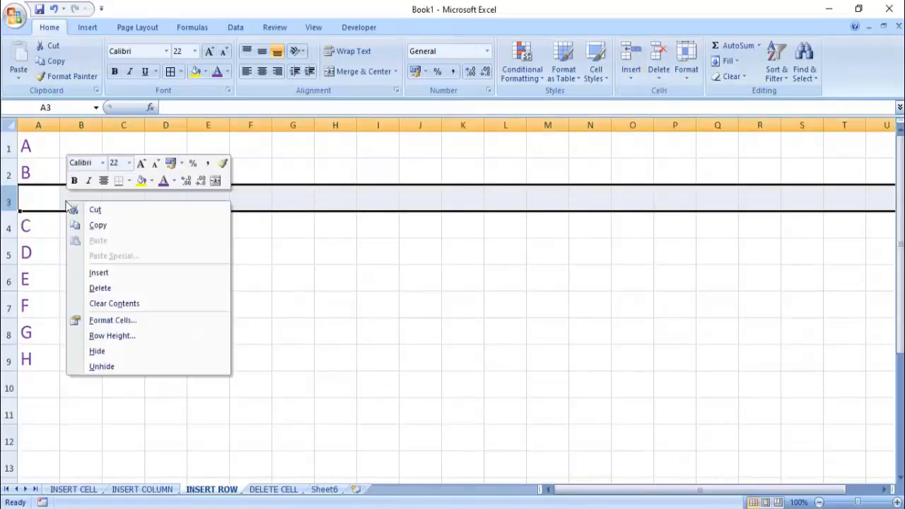
left_click(96, 273)
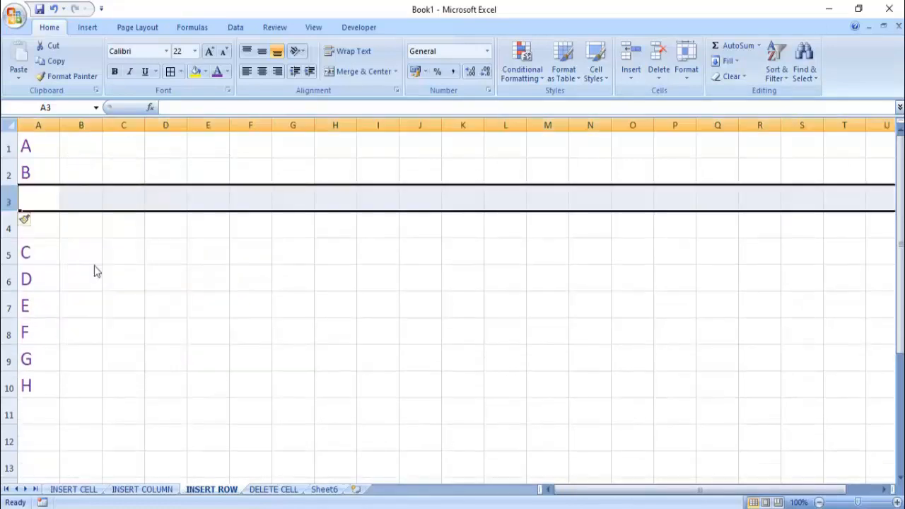
key("ctrl+KP_Add")
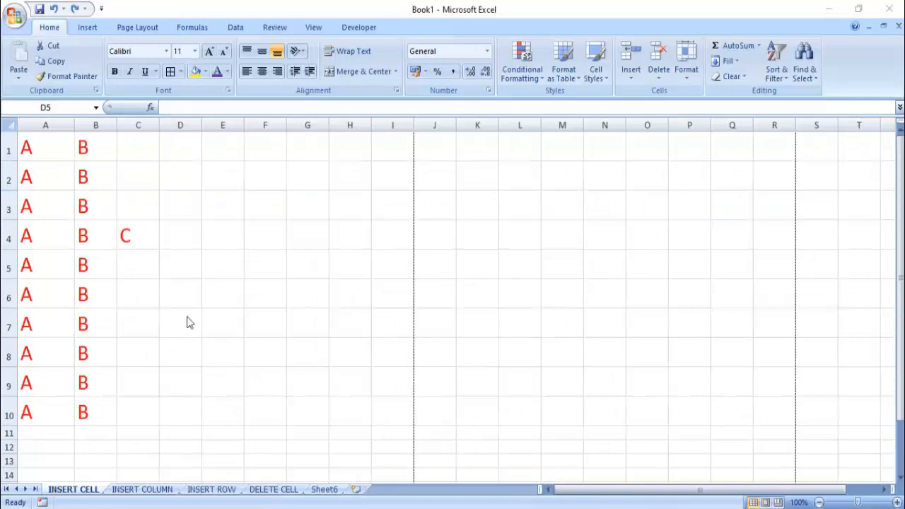
Delete cell B4 on the INSERT CELL sheet with the Shift cells left option.
left_click(82, 238)
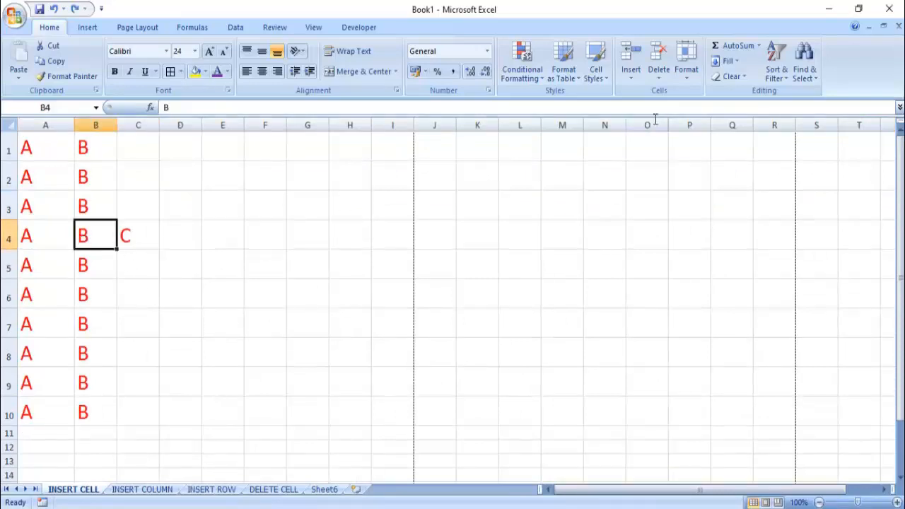
left_click(662, 80)
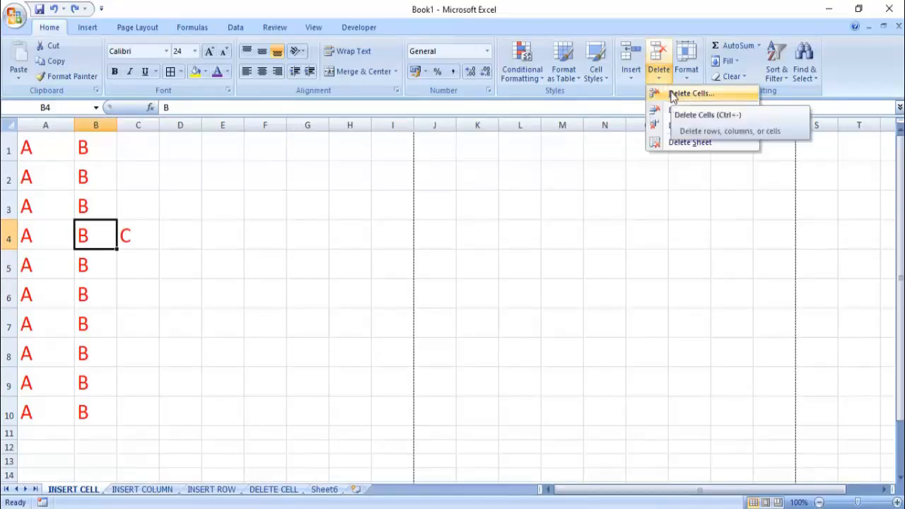
left_click(675, 94)
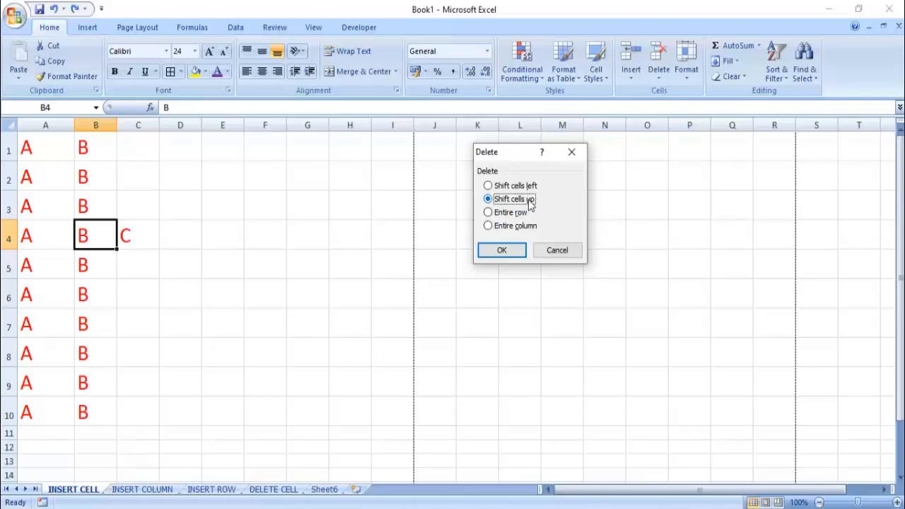
left_click(529, 187)
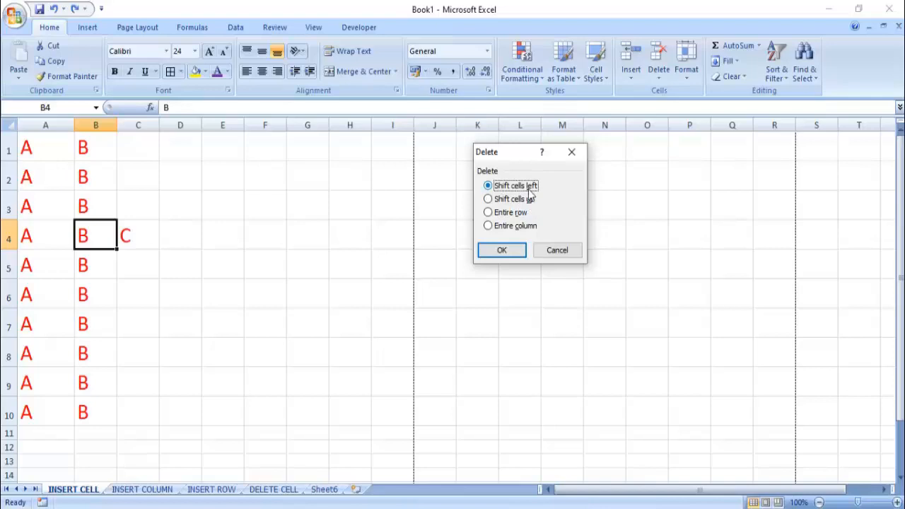
left_click(514, 252)
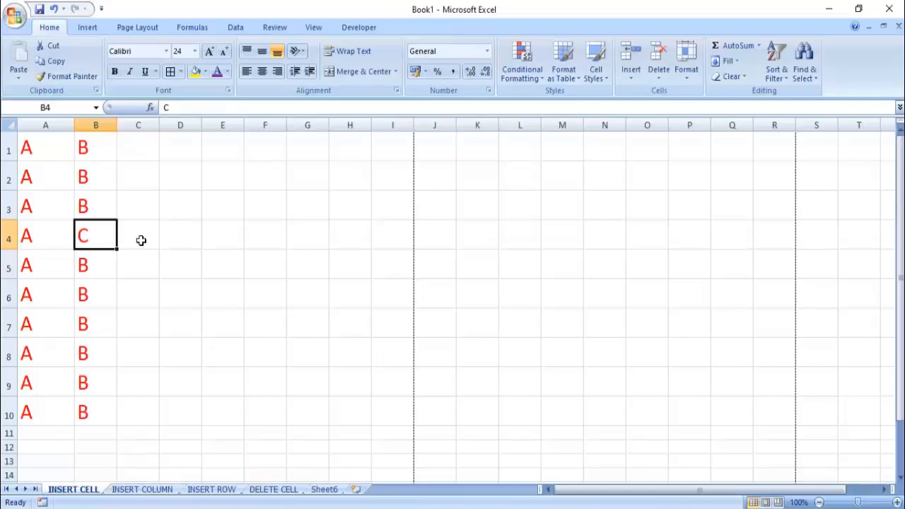
right_click(96, 239)
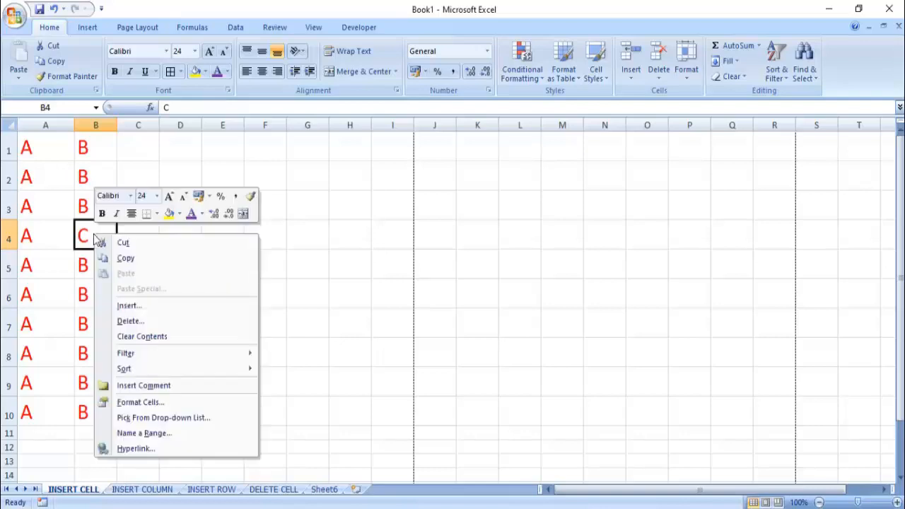
left_click(123, 321)
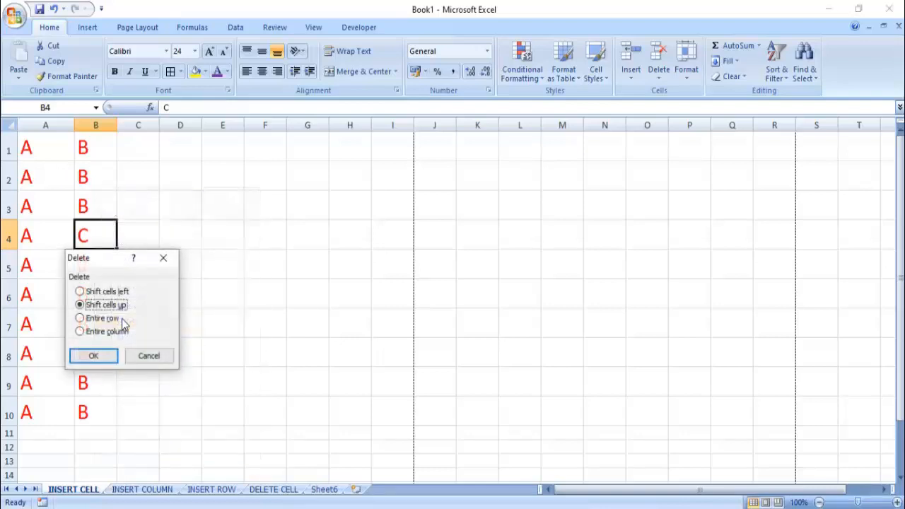
left_click_drag(106, 263, 360, 257)
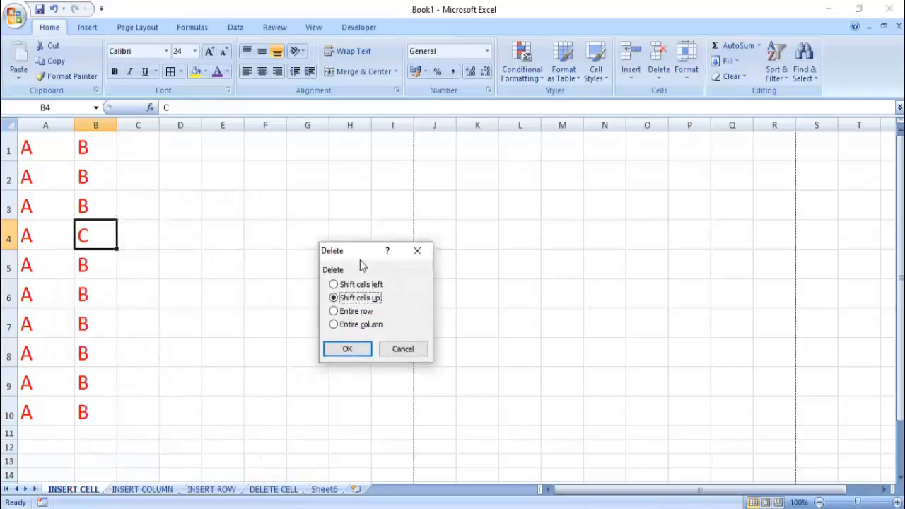
left_click(418, 258)
key("ctrl+minus")
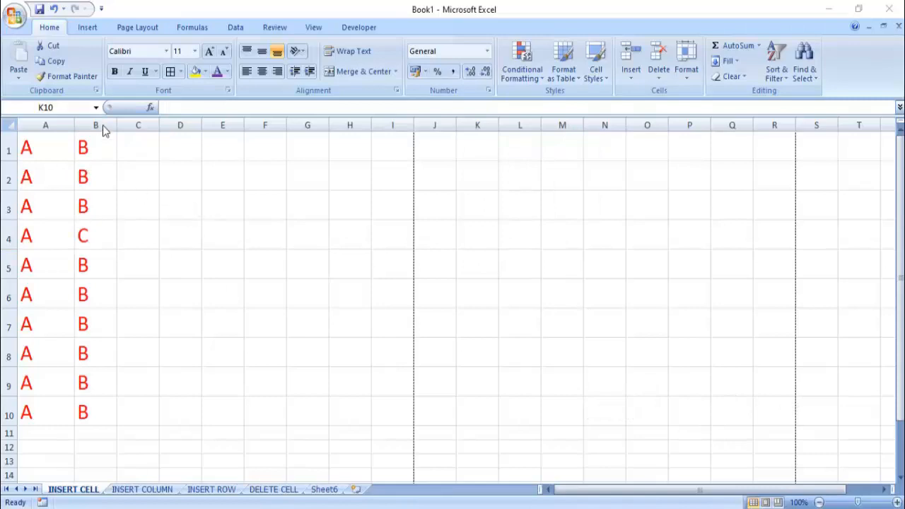
Delete the whole of column B and the whole of column A from the INSERT CELL sheet.
left_click(106, 128)
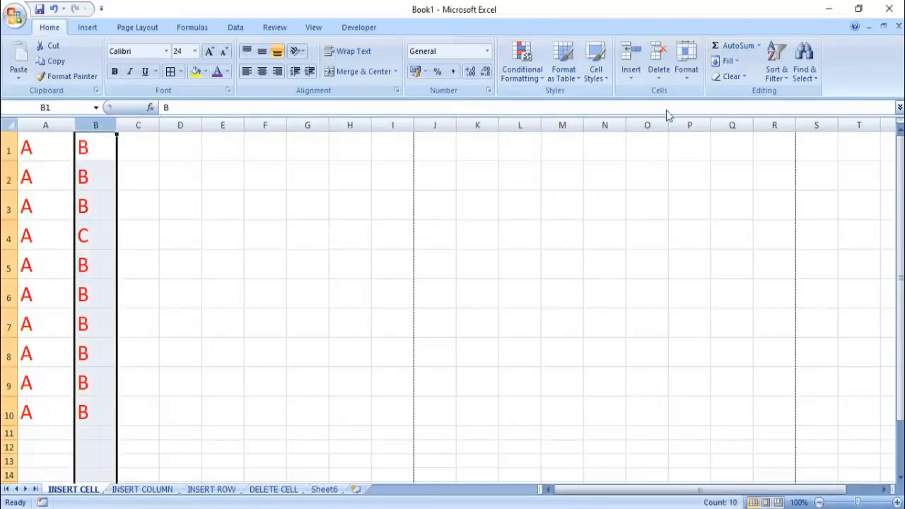
left_click(658, 80)
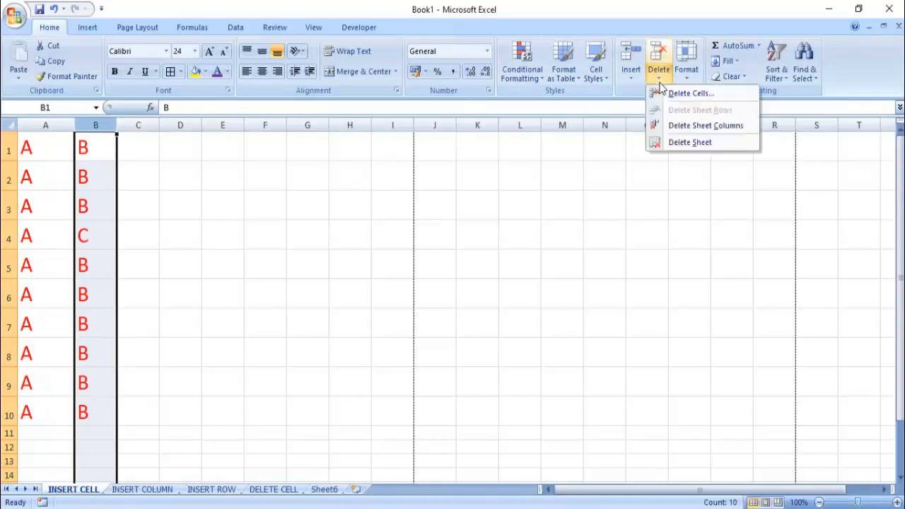
left_click(696, 126)
left_click(53, 128)
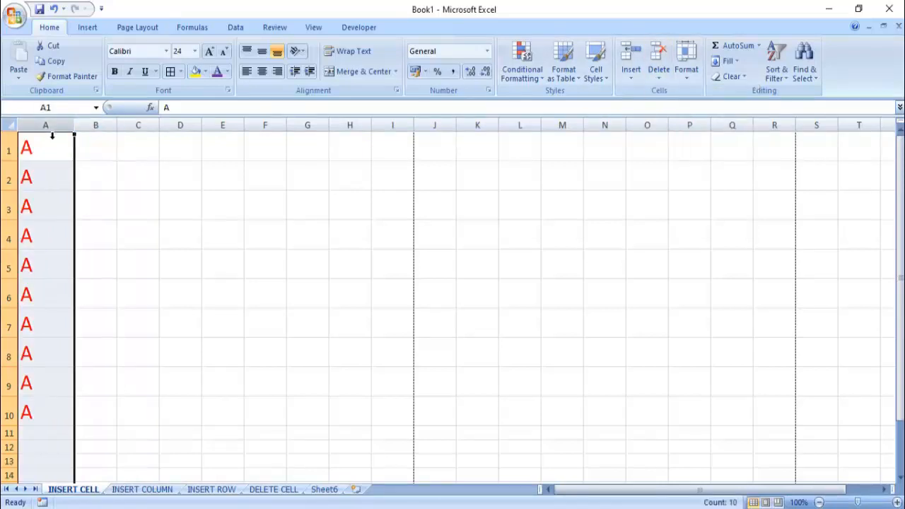
right_click(40, 176)
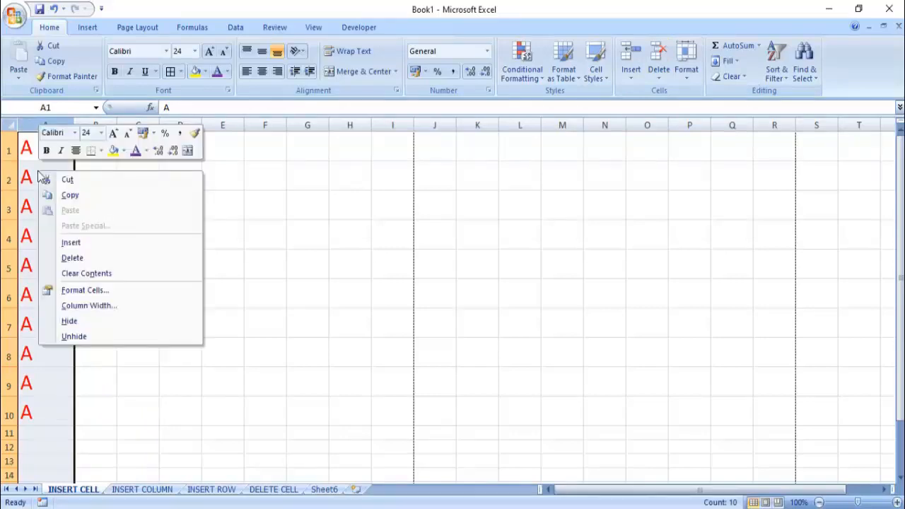
left_click(92, 259)
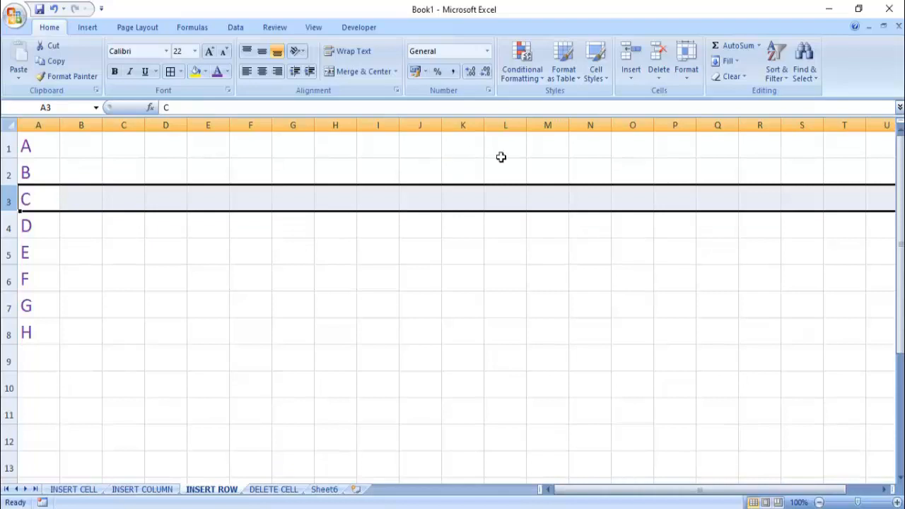
Delete the entire rows containing the letters C and D from the INSERT ROW sheet.
left_click(651, 77)
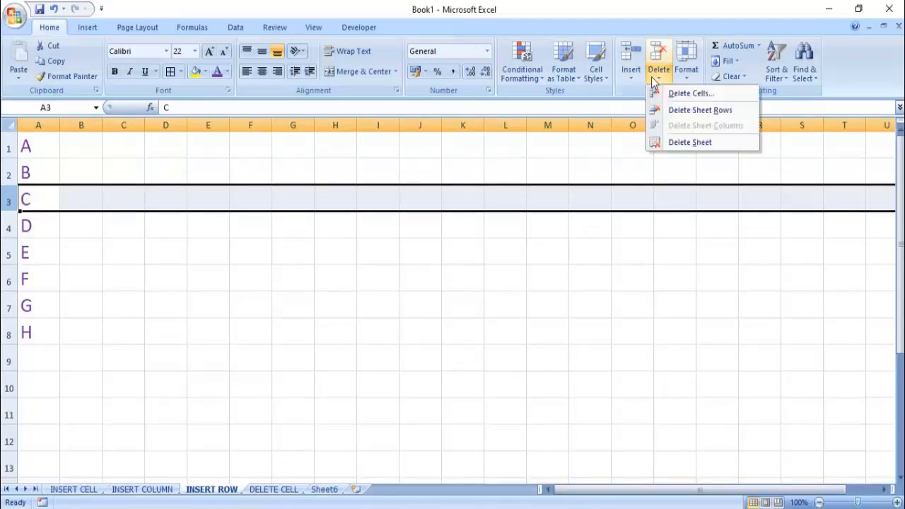
left_click(671, 113)
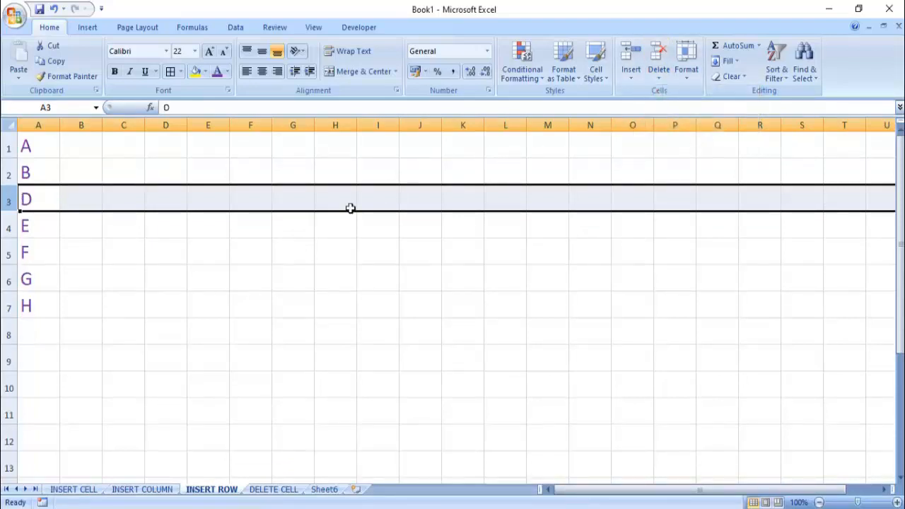
right_click(92, 197)
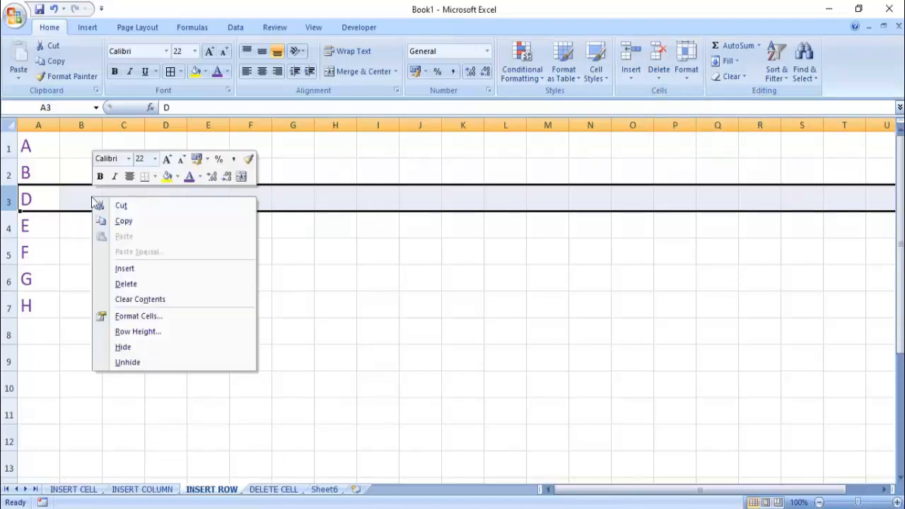
left_click(120, 286)
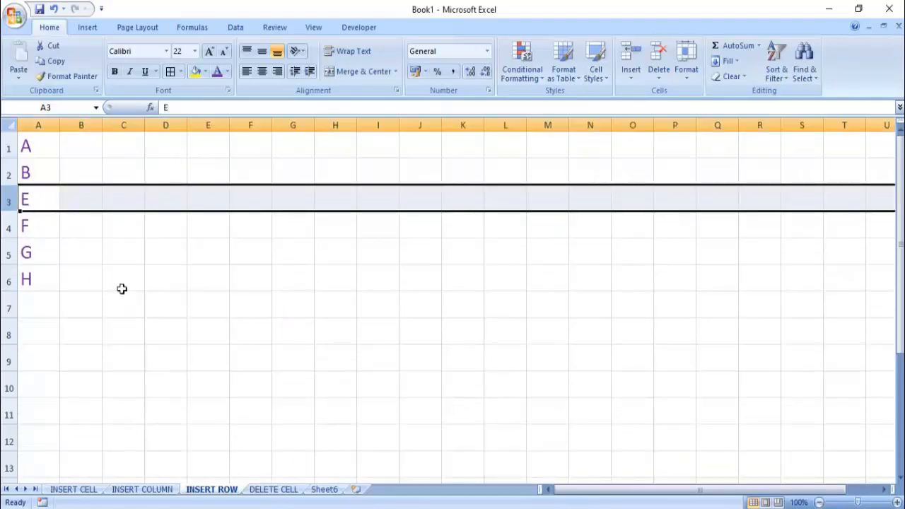
key("ctrl+minus")
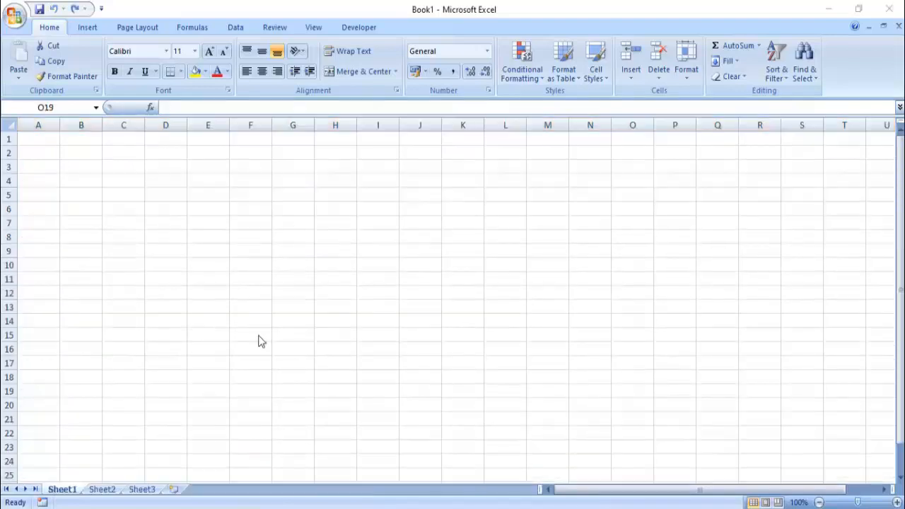
Set the width of column D on Sheet1 to 17.
left_click(185, 130)
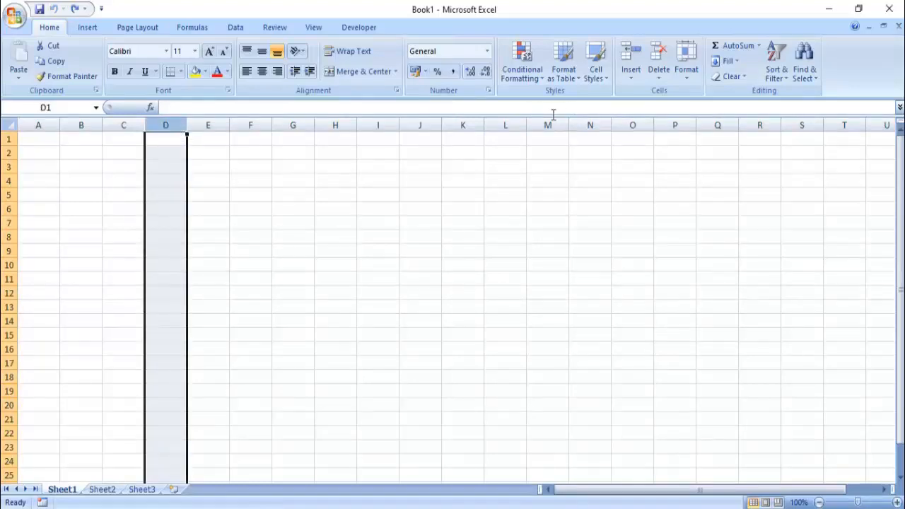
left_click(687, 74)
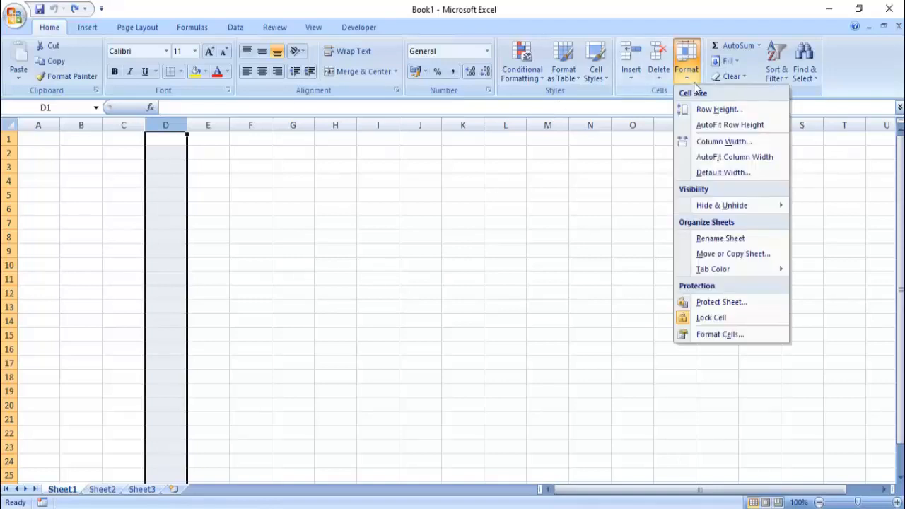
left_click(722, 141)
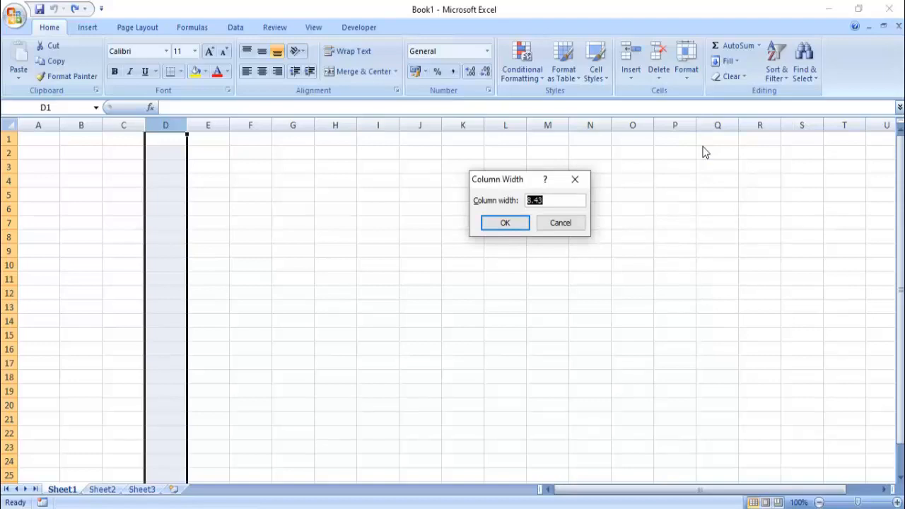
type("17")
left_click(506, 223)
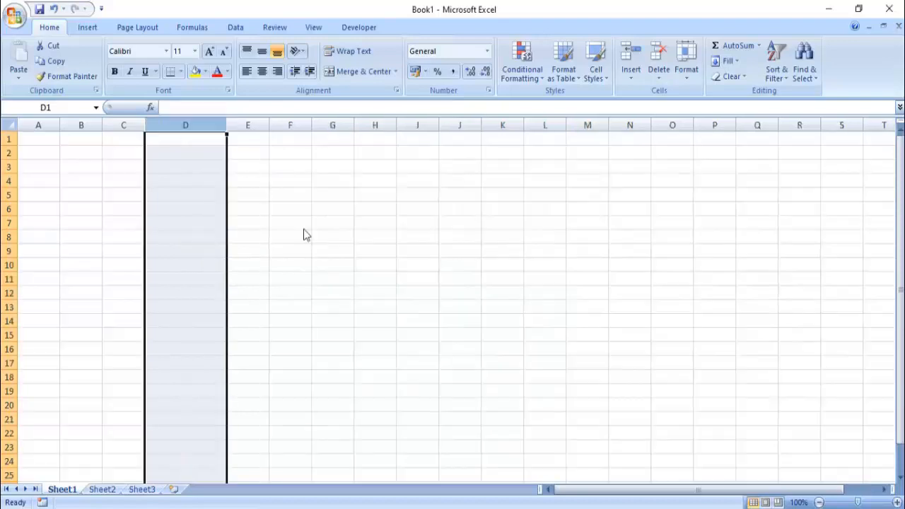
Widen column E by its boundary with column F to a little over twice its original width.
left_click(308, 223)
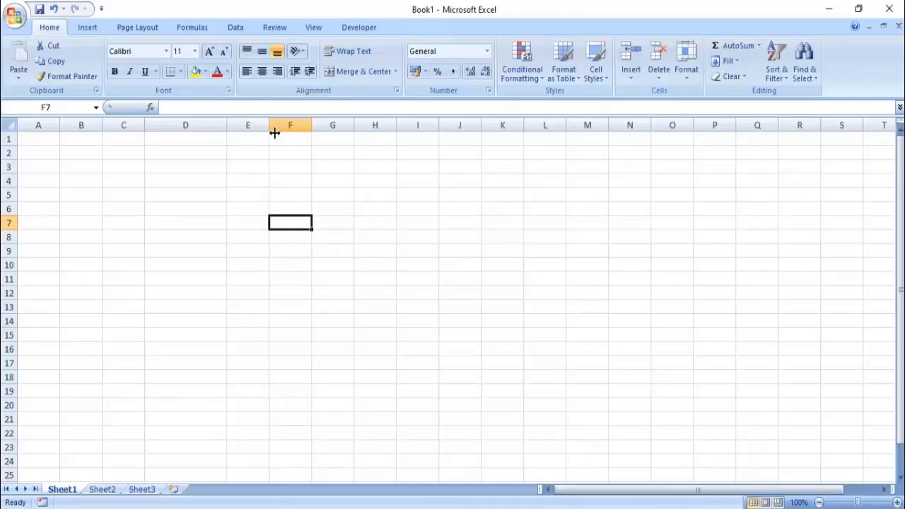
left_click(271, 129)
left_click_drag(269, 130, 323, 132)
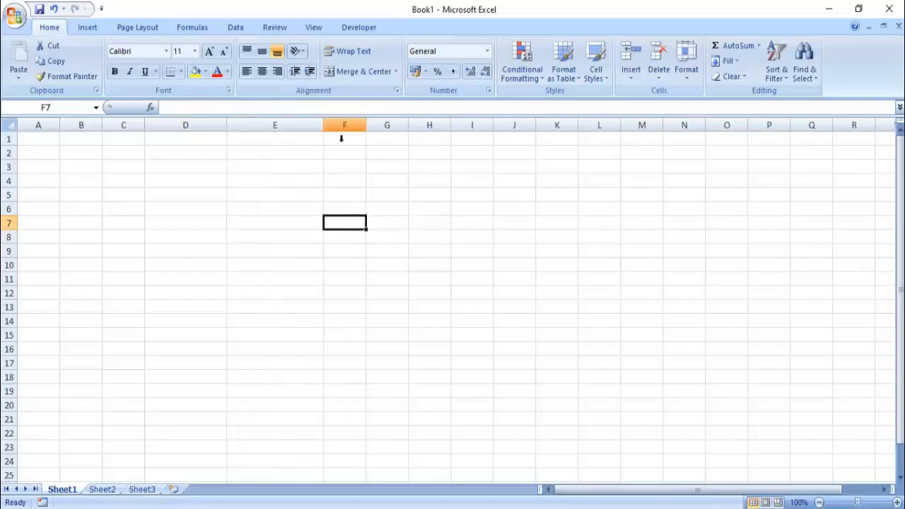
Open the column width setting for column F and close it without entering a new value.
left_click(337, 134)
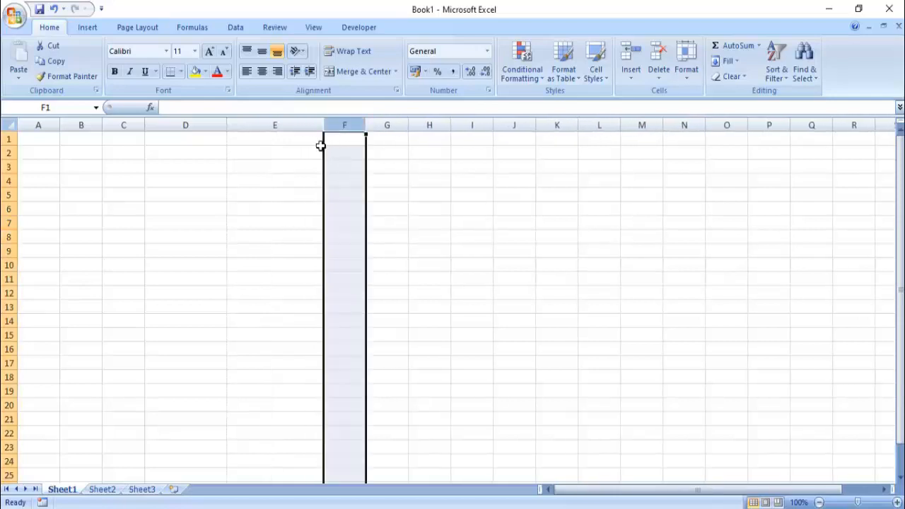
right_click(349, 195)
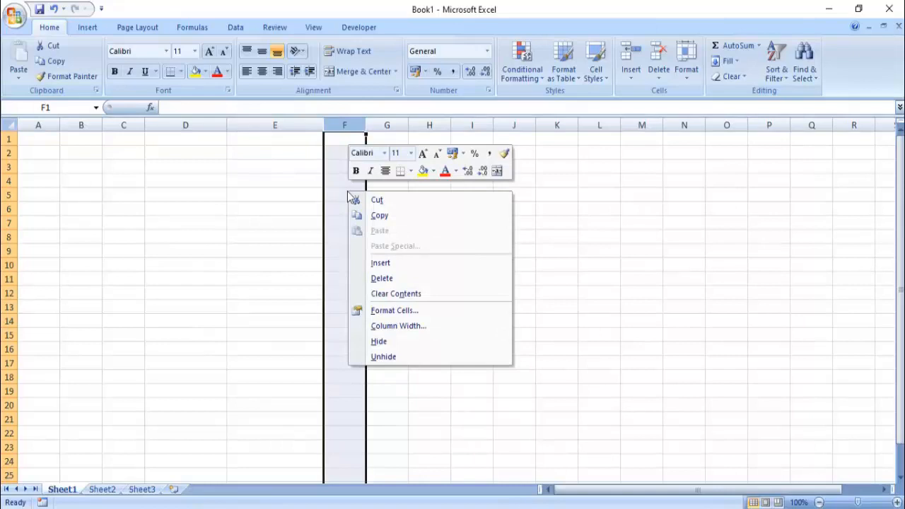
left_click(387, 326)
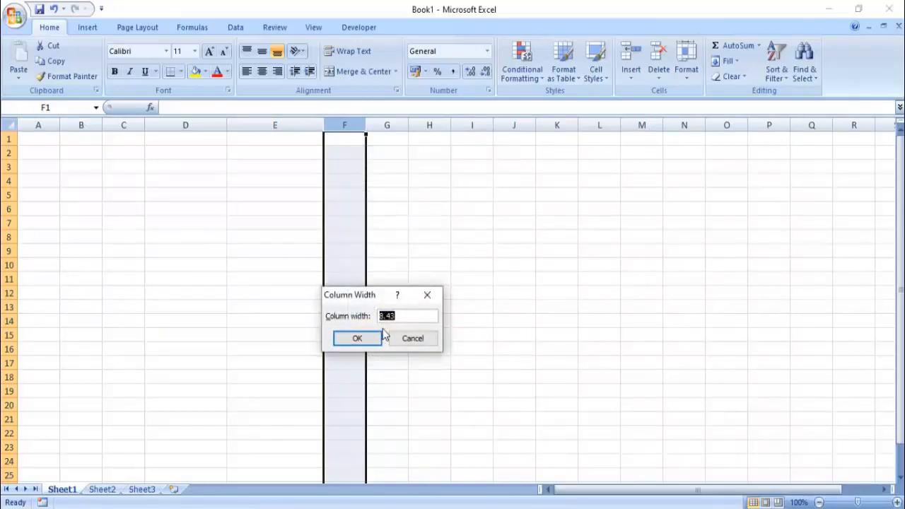
left_click(375, 337)
left_click(270, 267)
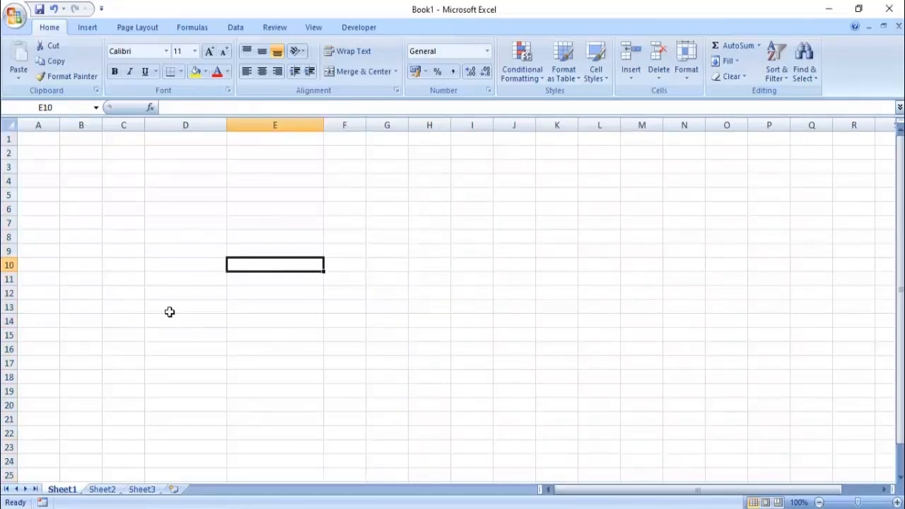
Set the height of row 5 on Sheet1 to 25.
left_click(7, 198)
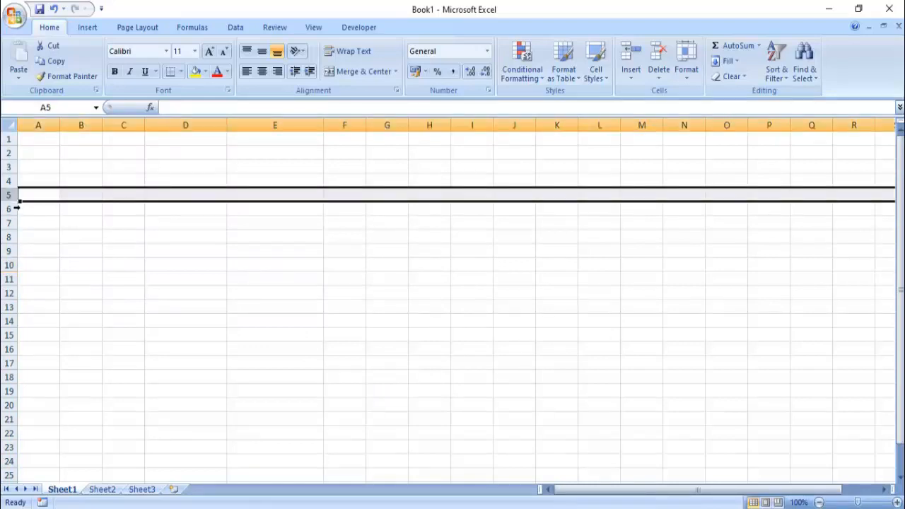
left_click(686, 77)
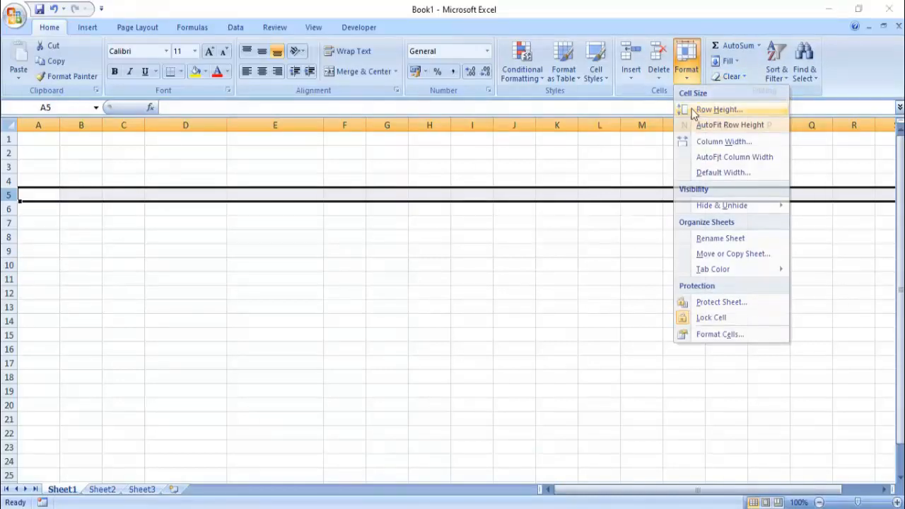
left_click(694, 111)
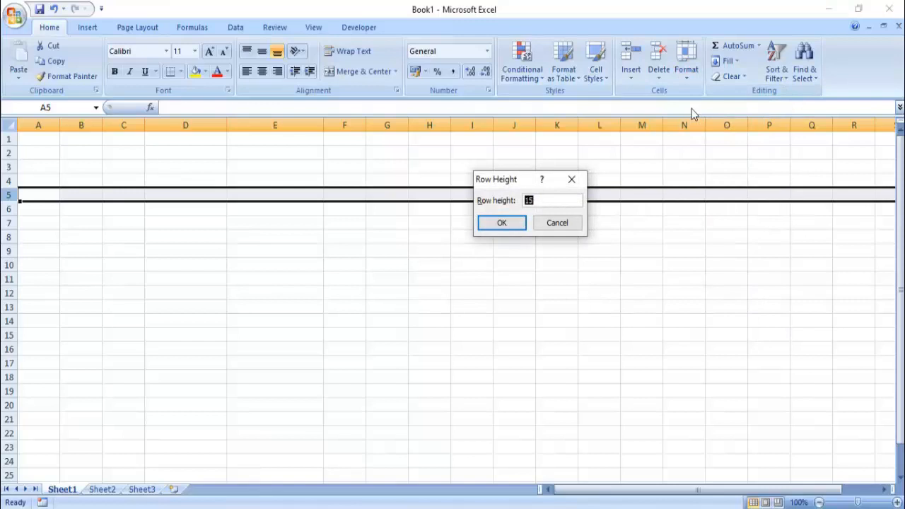
type("25")
left_click(513, 226)
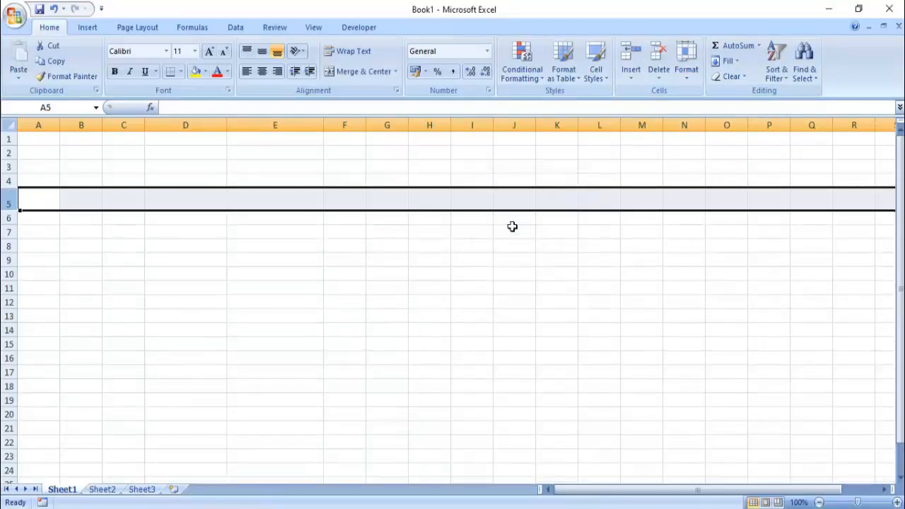
View the height setting of row 10 without changing it, and stretch row 9 by its lower boundary to about three times its height.
left_click(9, 275)
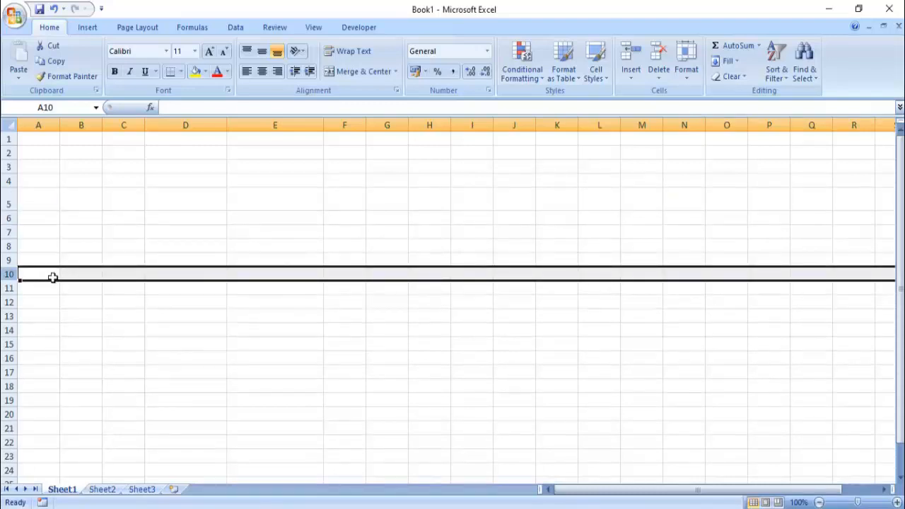
right_click(52, 278)
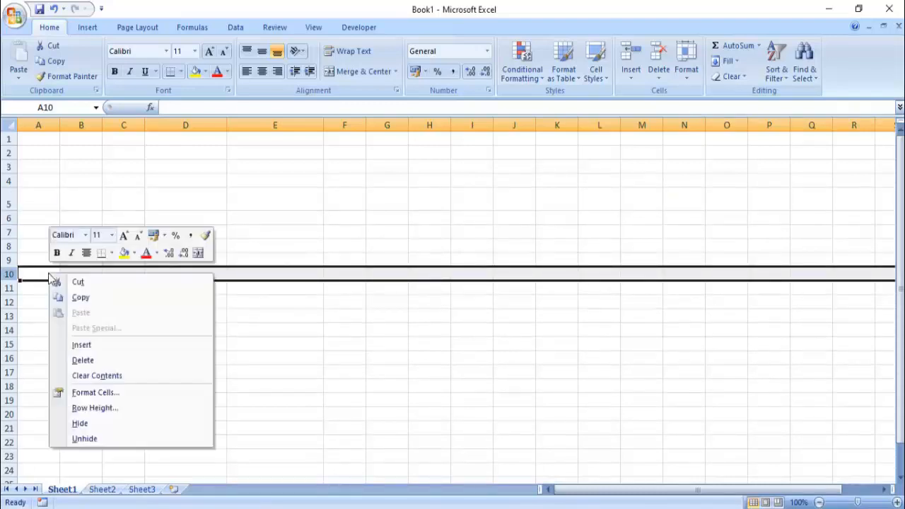
left_click(94, 410)
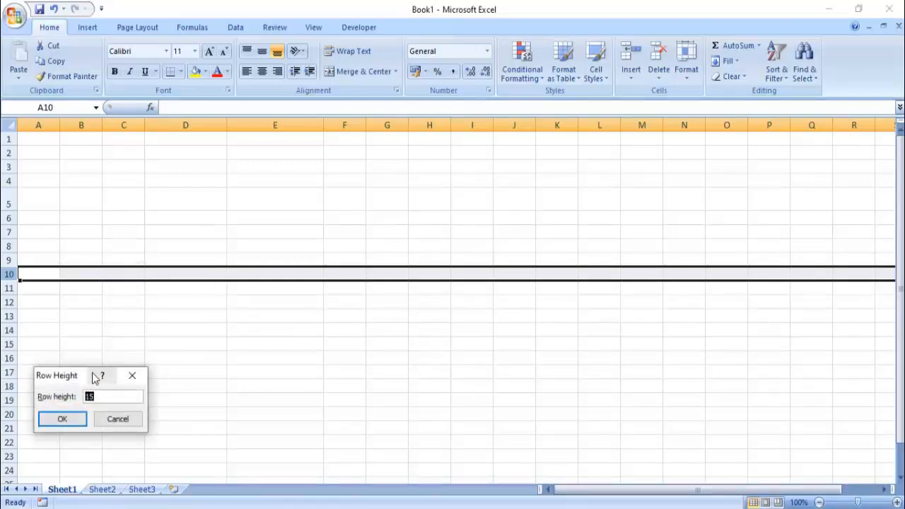
left_click(134, 377)
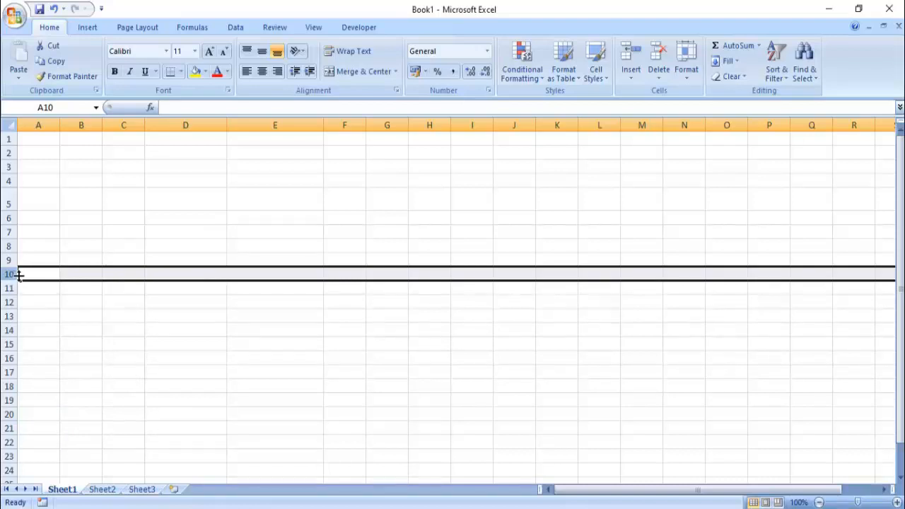
left_click_drag(19, 275, 15, 297)
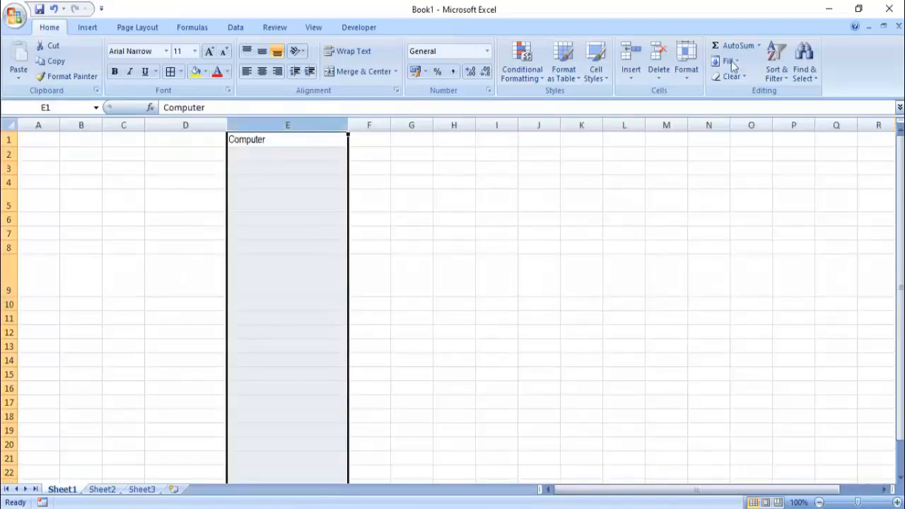
AutoFit the width of column E on Sheet1 to the word Computer in cell E1.
left_click(684, 82)
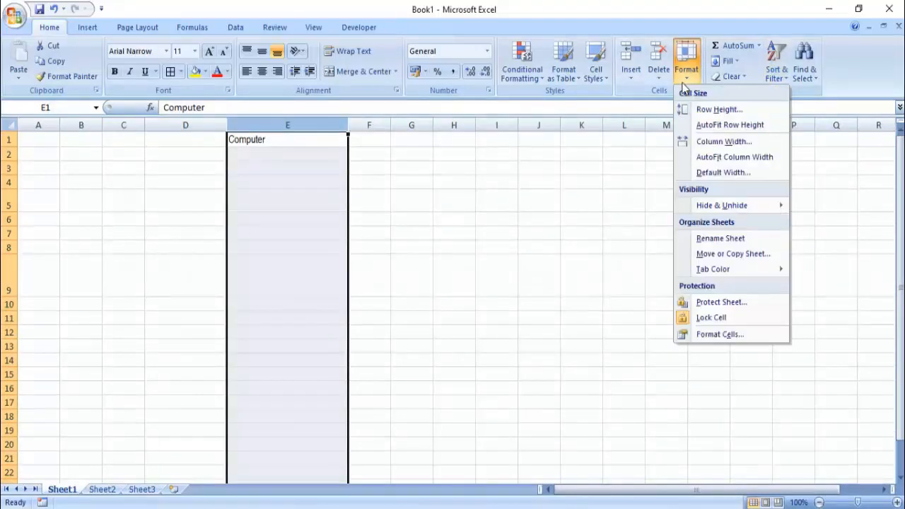
left_click(695, 158)
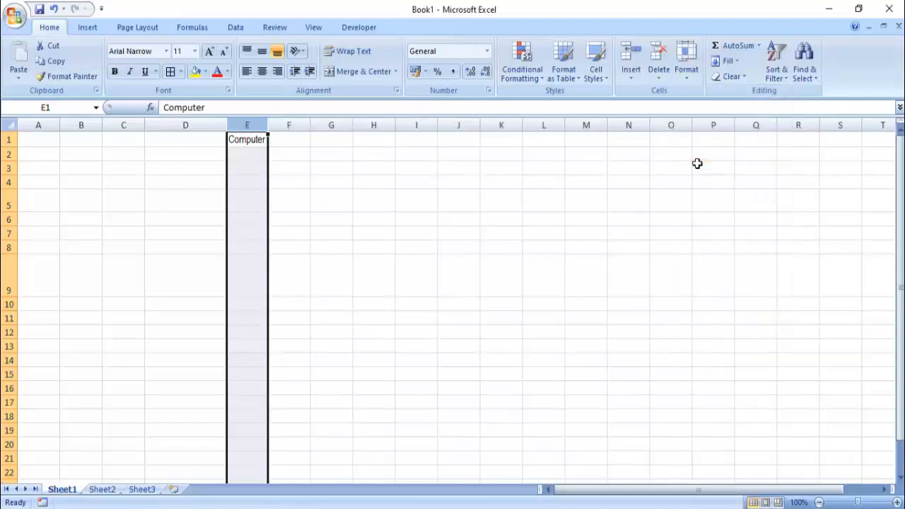
AutoFit the height of row 1 on Sheet2 to its two lines of text in cell A1.
left_click(101, 490)
left_click(8, 180)
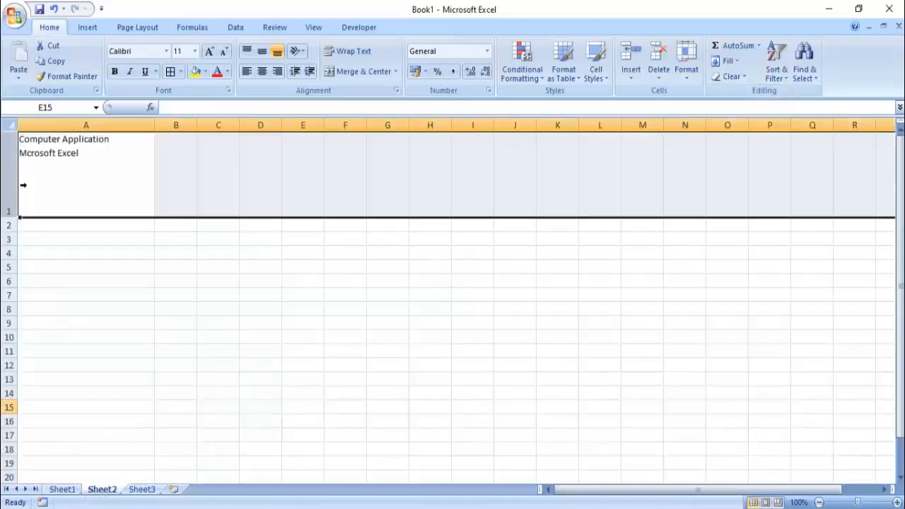
left_click(685, 74)
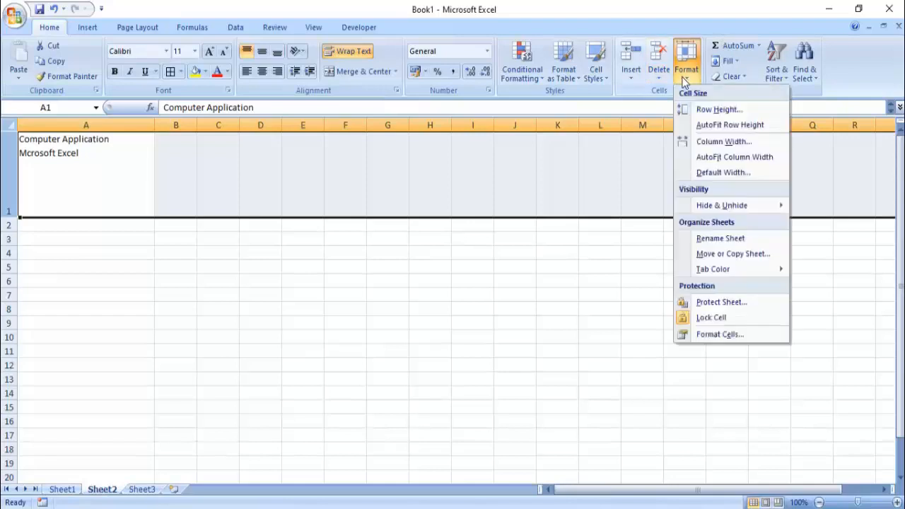
left_click(697, 125)
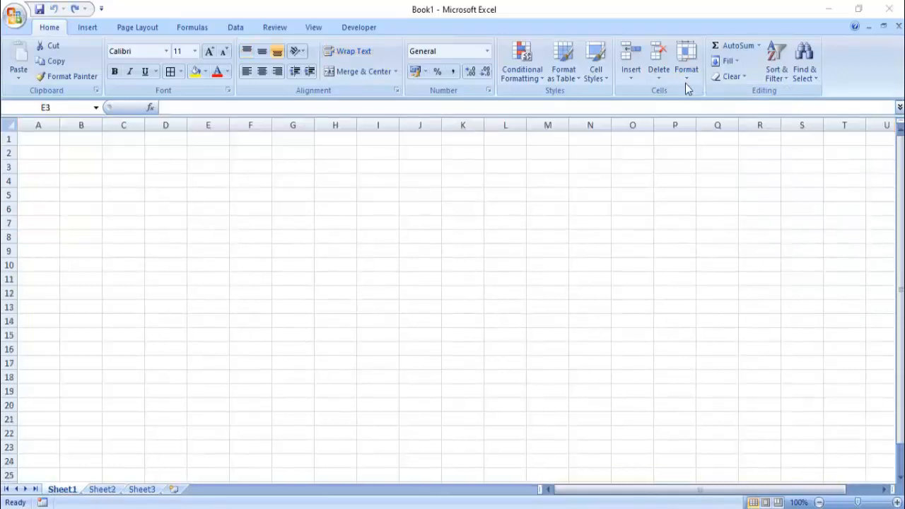
Set the default column width of the blank Sheet1 to 15.
left_click(685, 82)
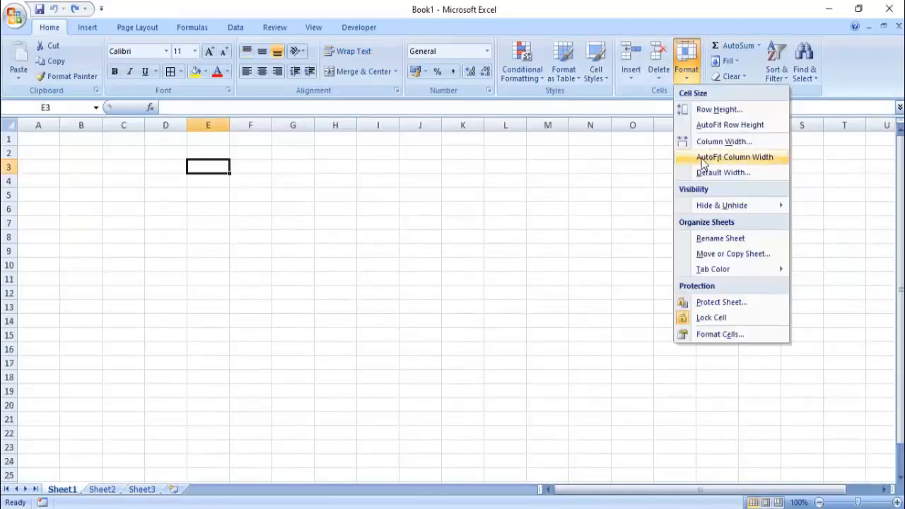
left_click(703, 172)
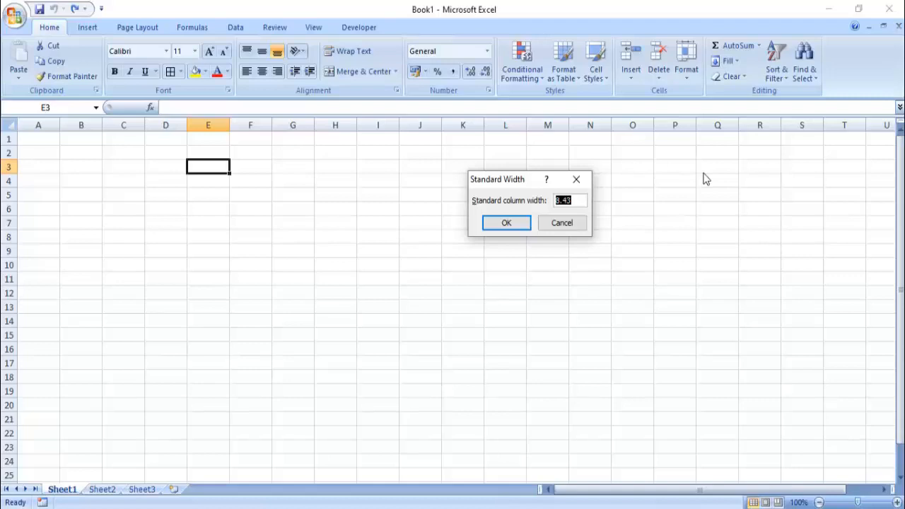
type("15")
left_click(501, 222)
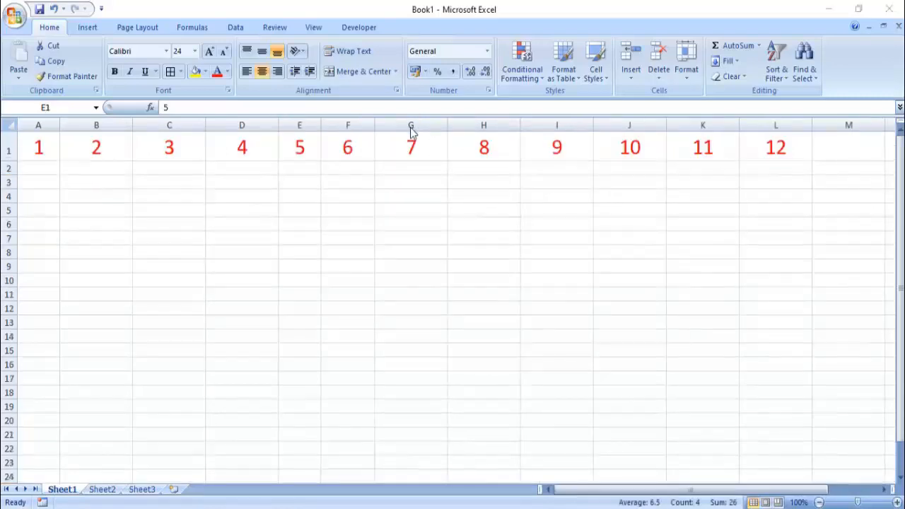
Hide column G, which contains the number 7, on Sheet1.
right_click(420, 126)
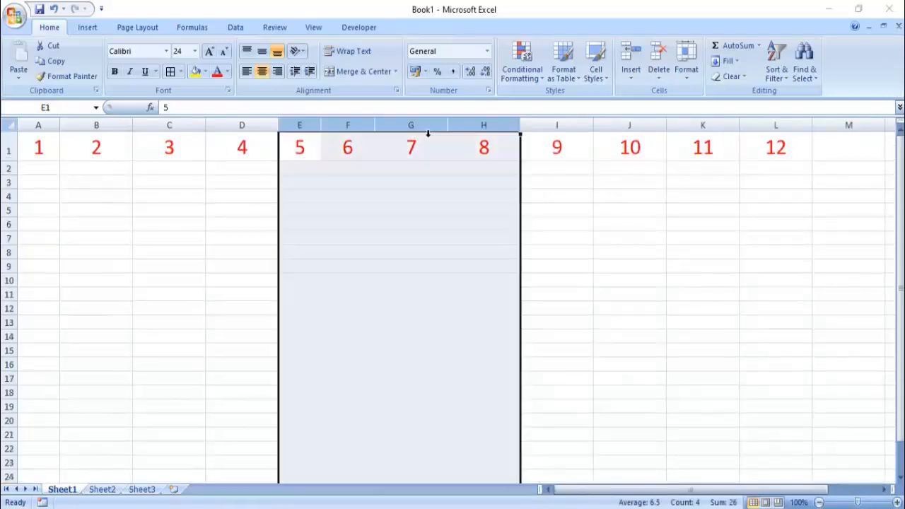
left_click(428, 133)
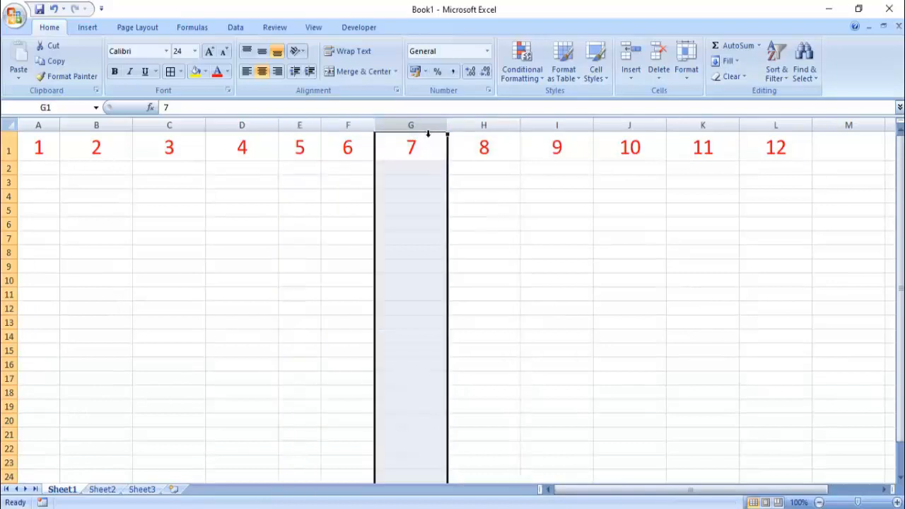
left_click(681, 83)
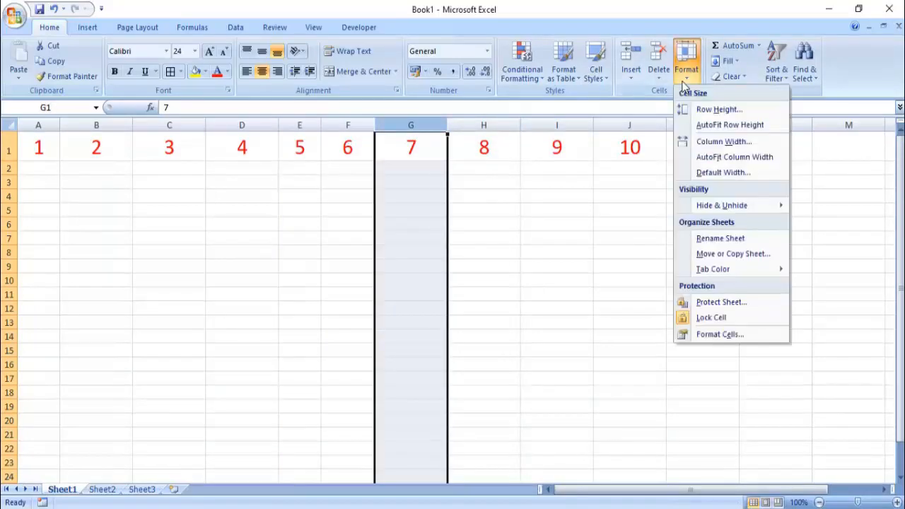
mouse_move(729, 207)
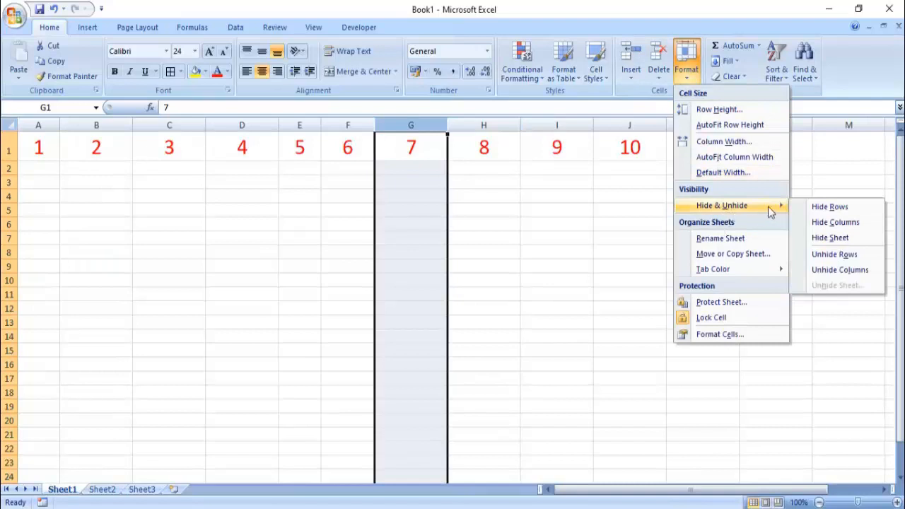
left_click(828, 224)
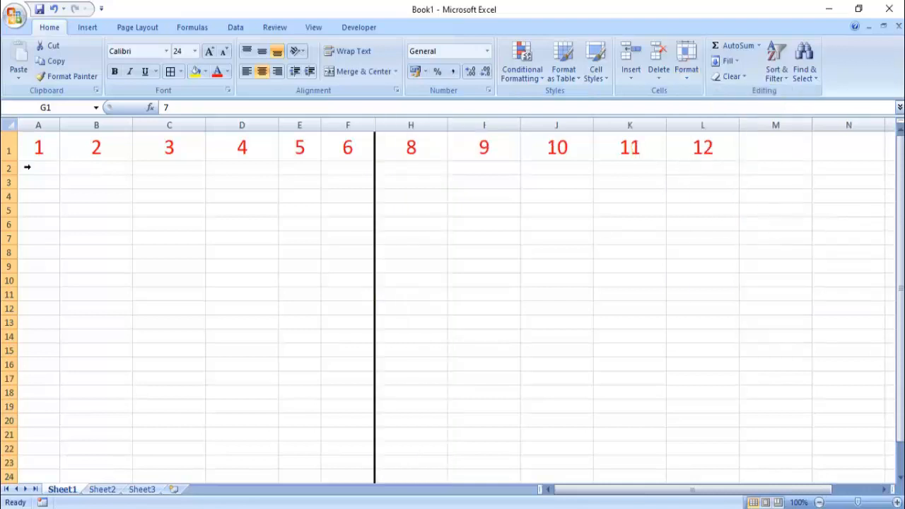
Hide column C, which contains the number 3, on Sheet1.
left_click(185, 128)
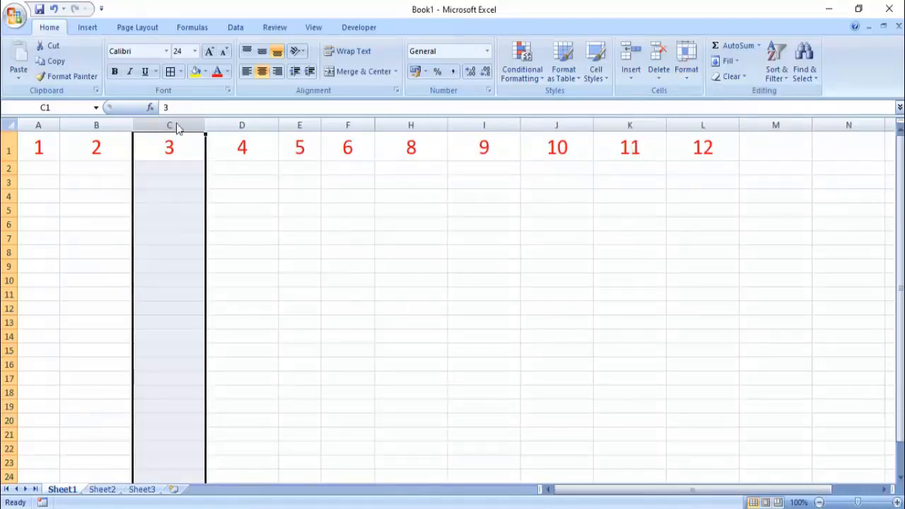
key("ctrl+0")
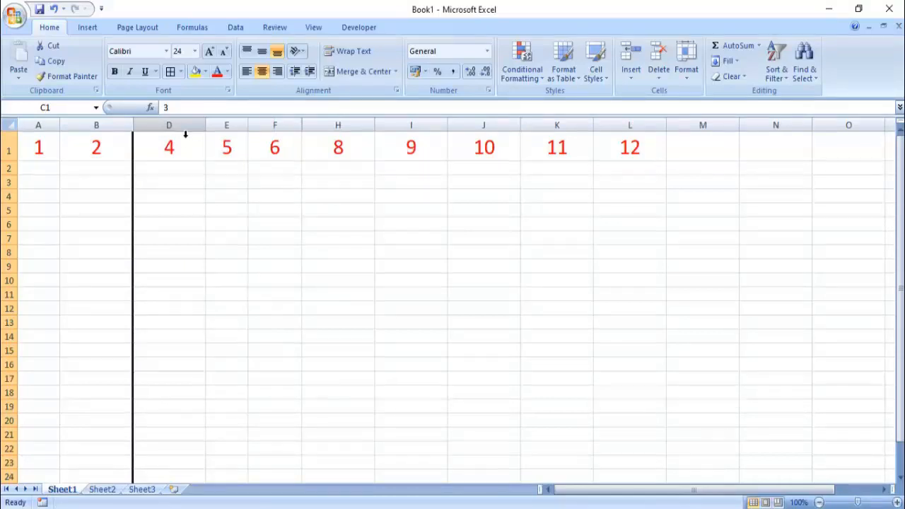
left_click(191, 237)
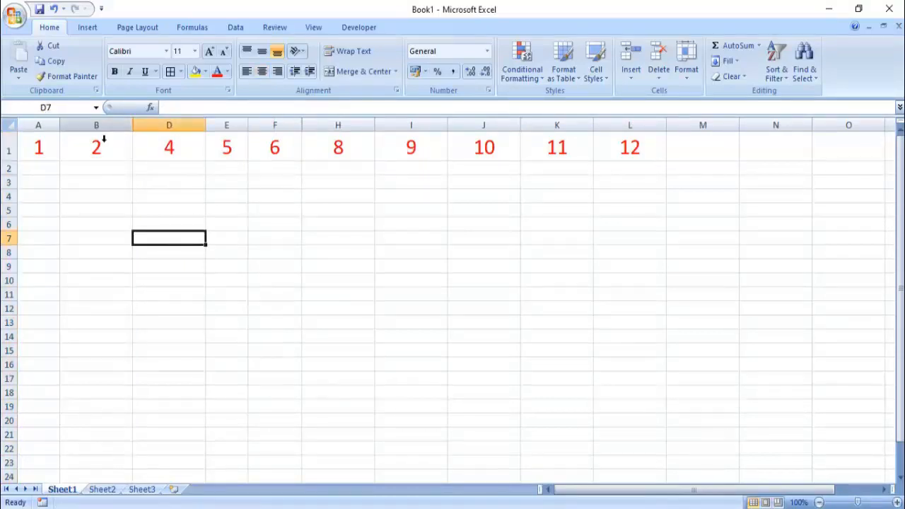
Select columns B through D around the hidden column C and open the cell format options for them.
left_click(104, 137)
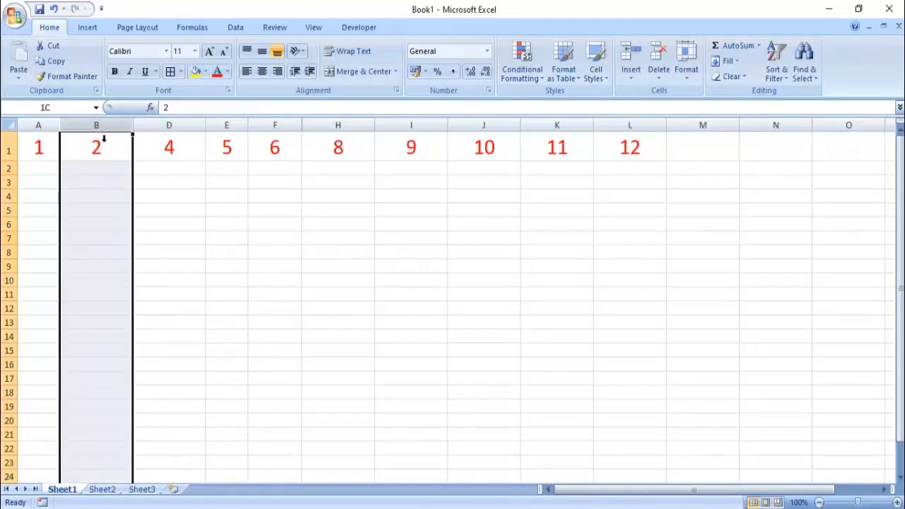
left_click_drag(104, 138, 151, 143)
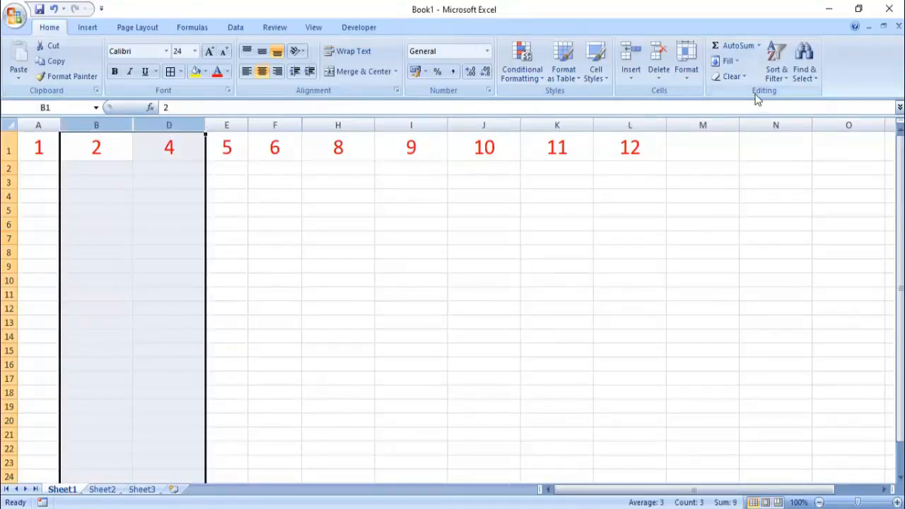
left_click(690, 79)
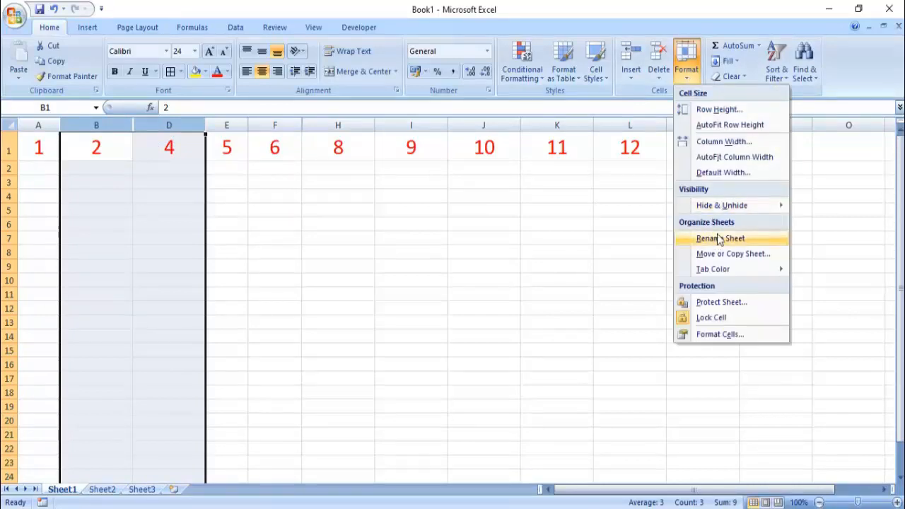